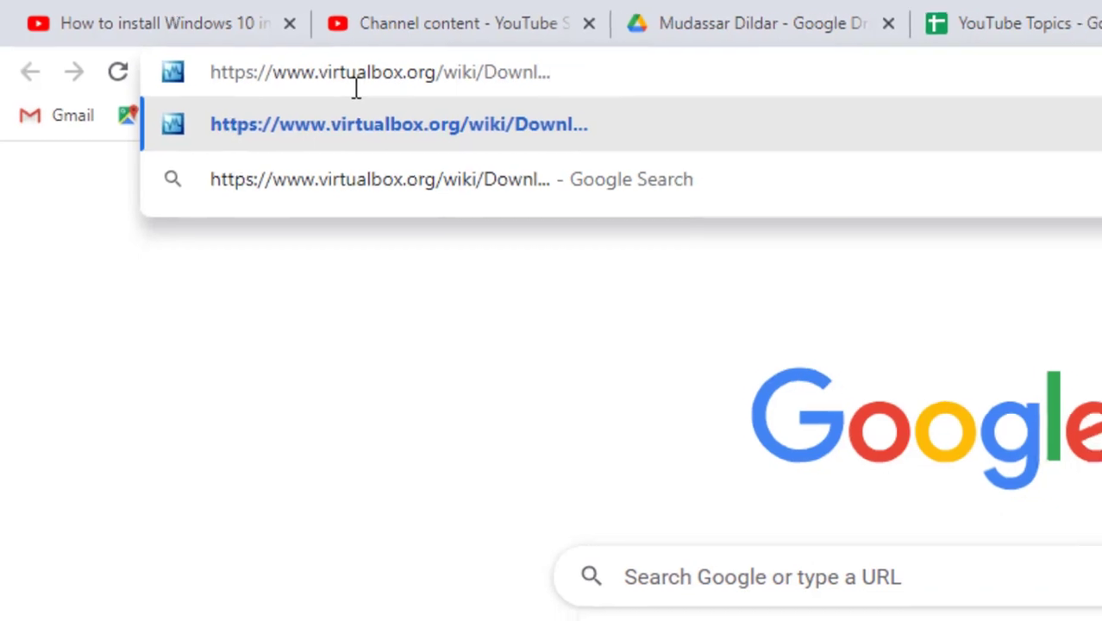
Load the VirtualBox website, go to its Downloads page and download the Windows hosts platform package
key(Return)
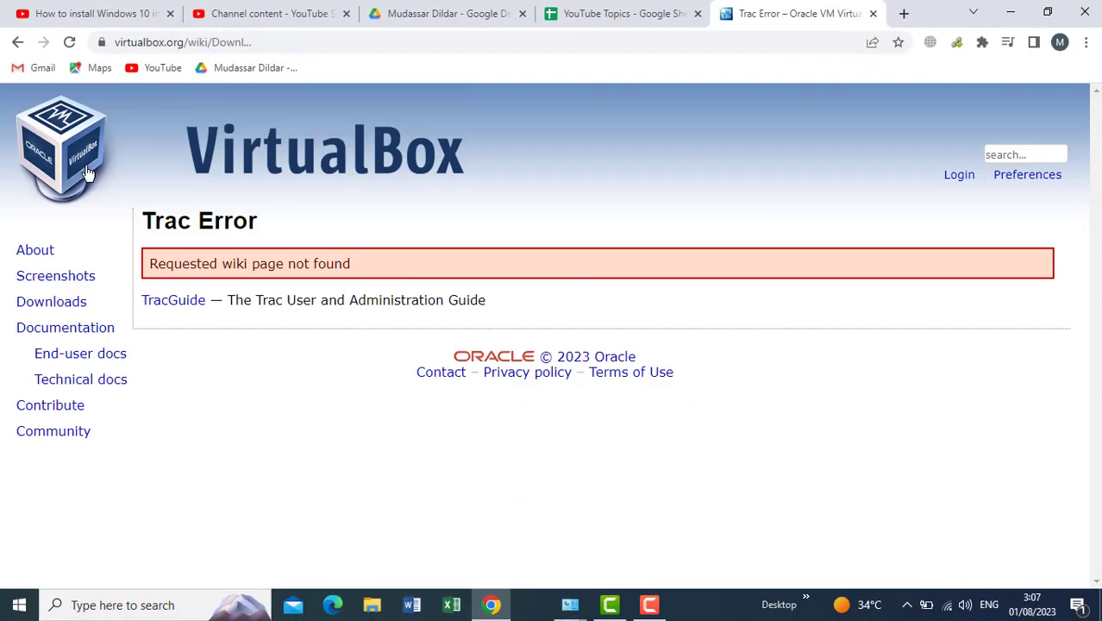
click(63, 309)
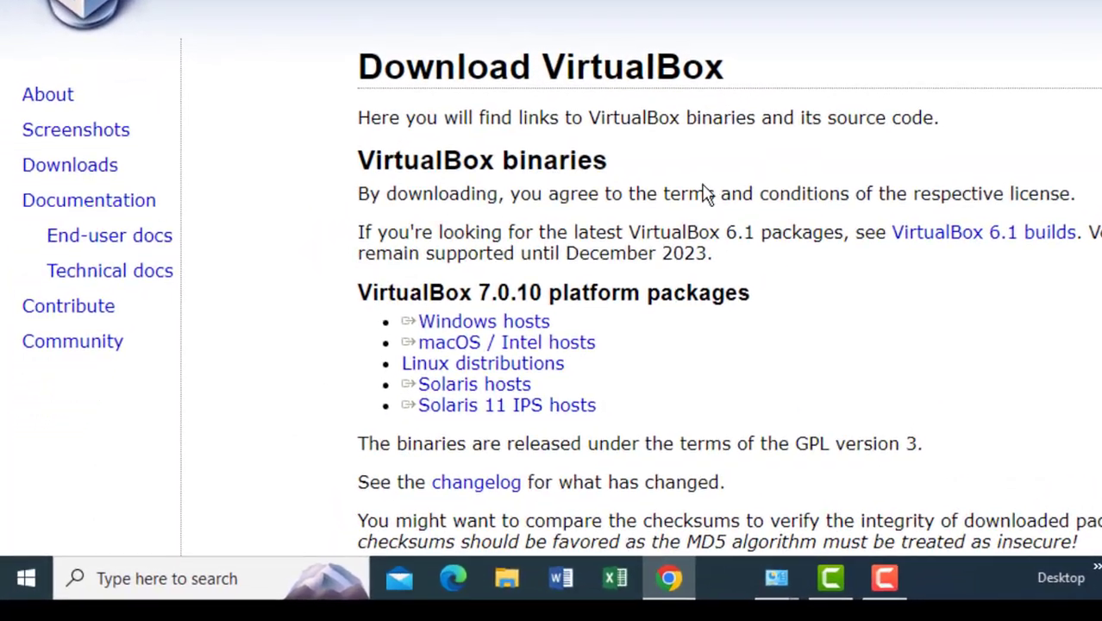
scroll(702, 191, down, 2)
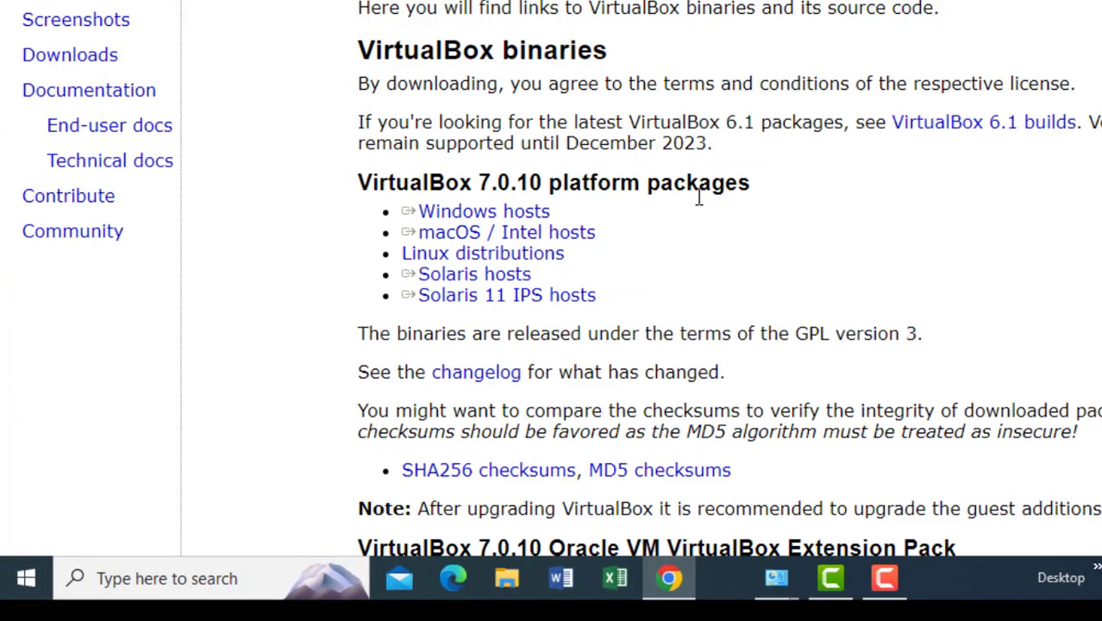
click(493, 214)
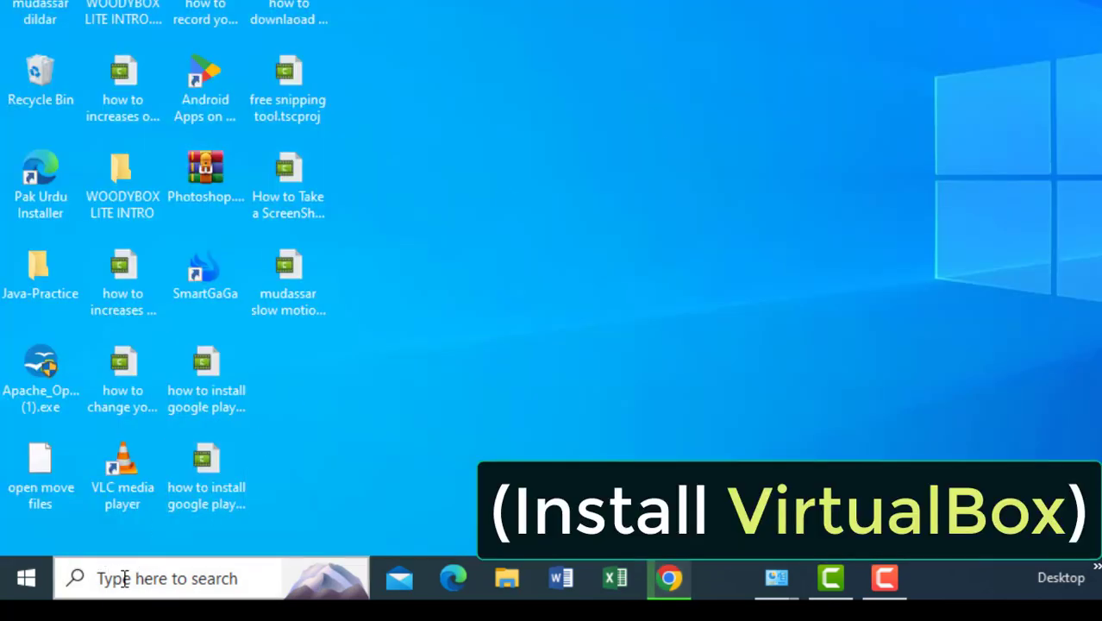
Search Windows for "virtual" and launch the VirtualBox-7.0.8-156879-Win.exe installer
click(125, 578)
text(vi)
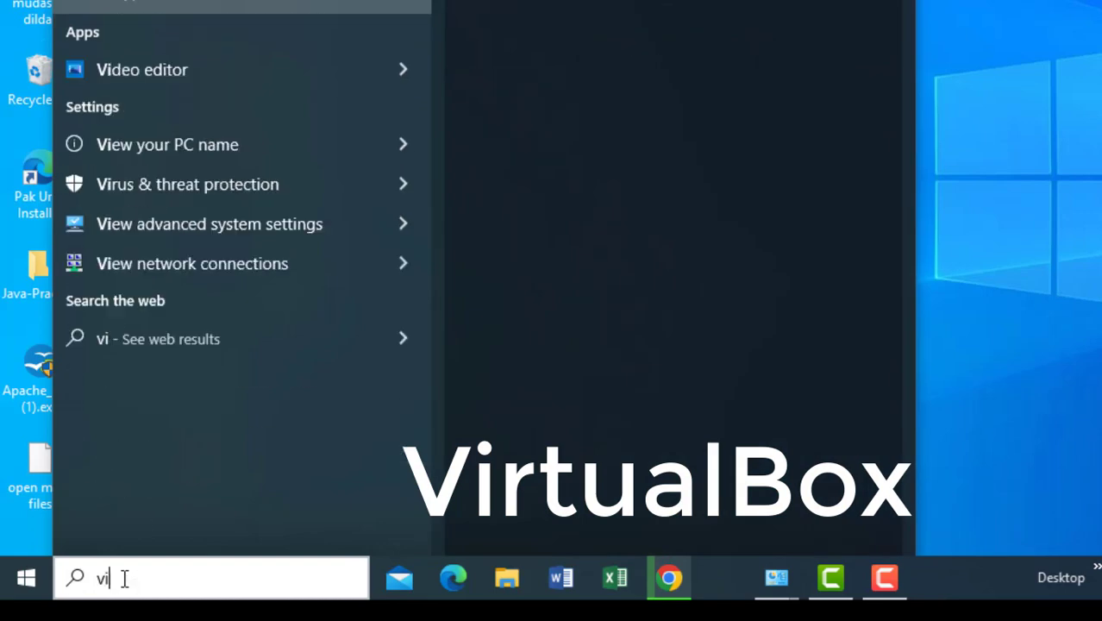
text(rtual)
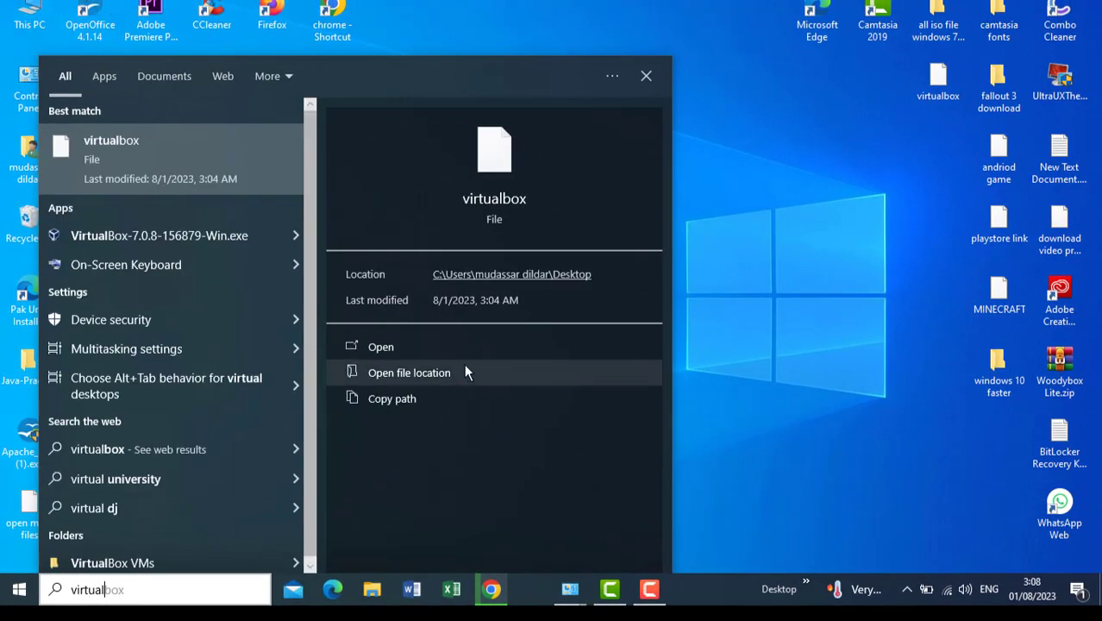
click(110, 243)
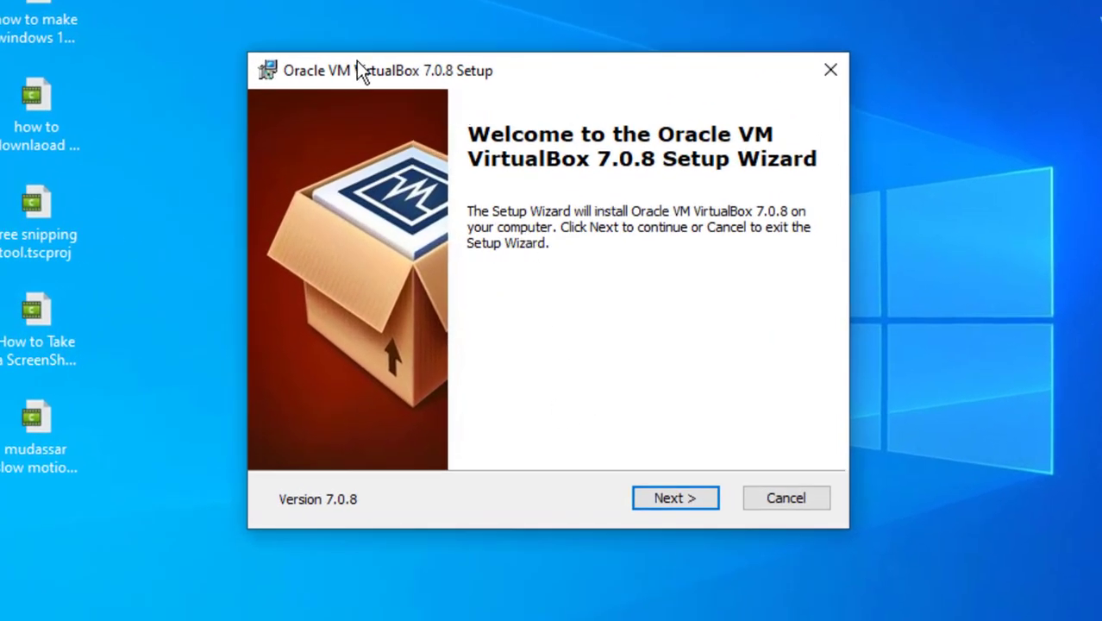
Install VirtualBox 7.0.8 with the default features and location, accepting the network and Python warnings, and finish with starting VirtualBox enabled
click(668, 493)
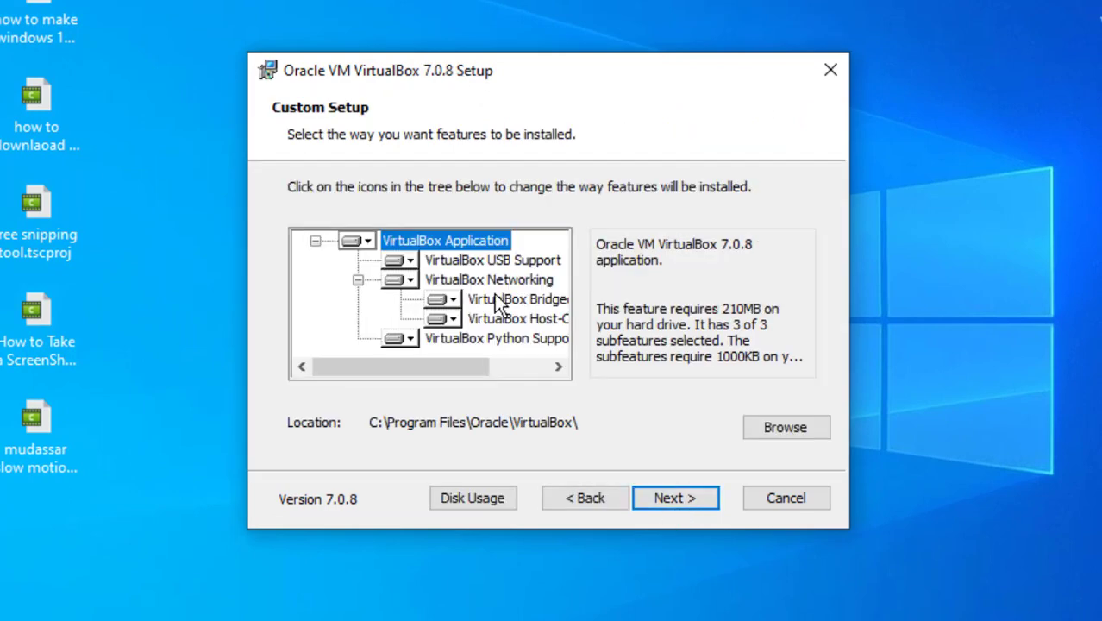
click(675, 496)
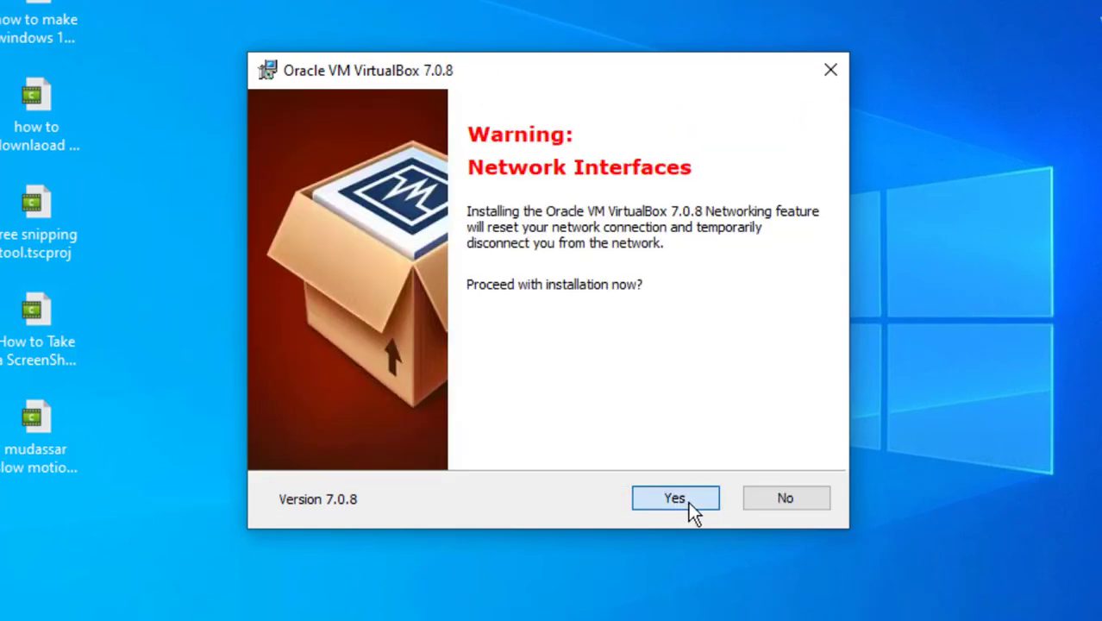
click(692, 509)
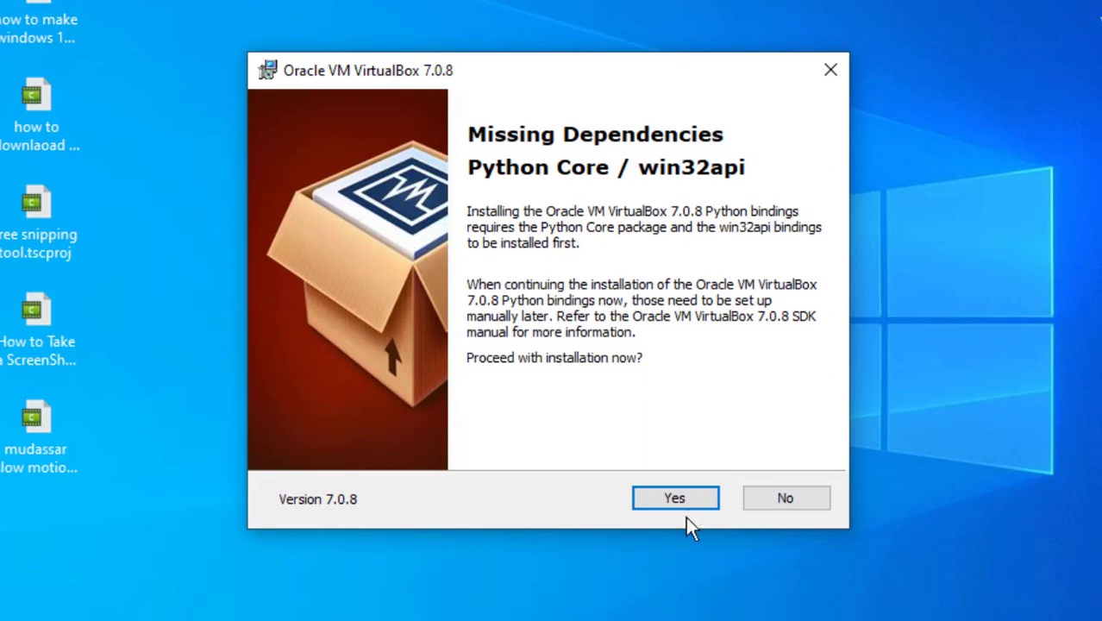
click(681, 503)
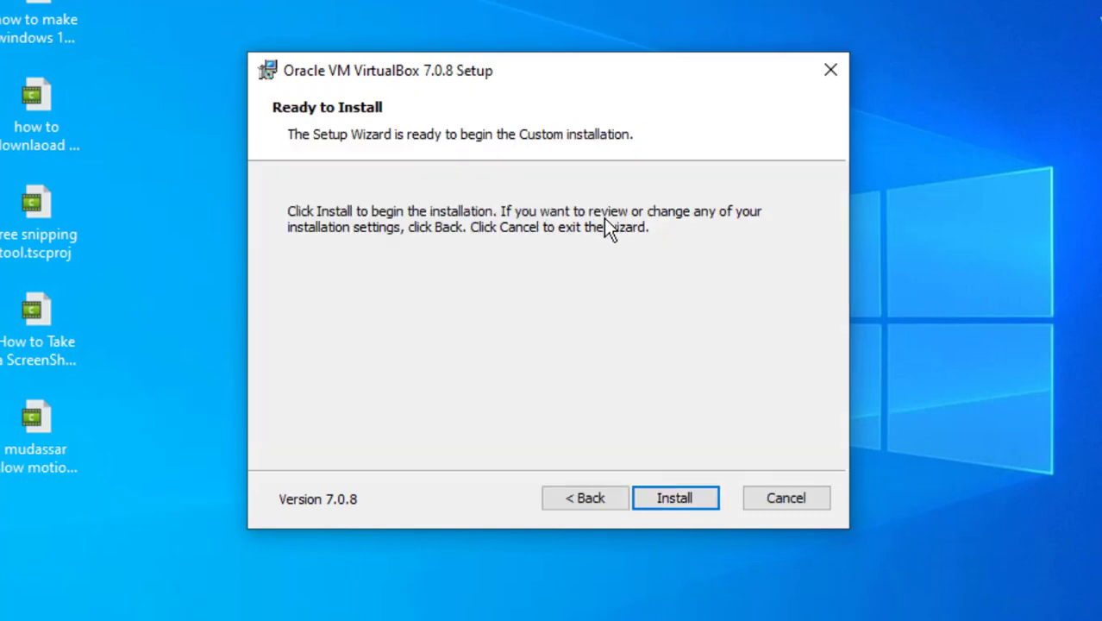
click(685, 498)
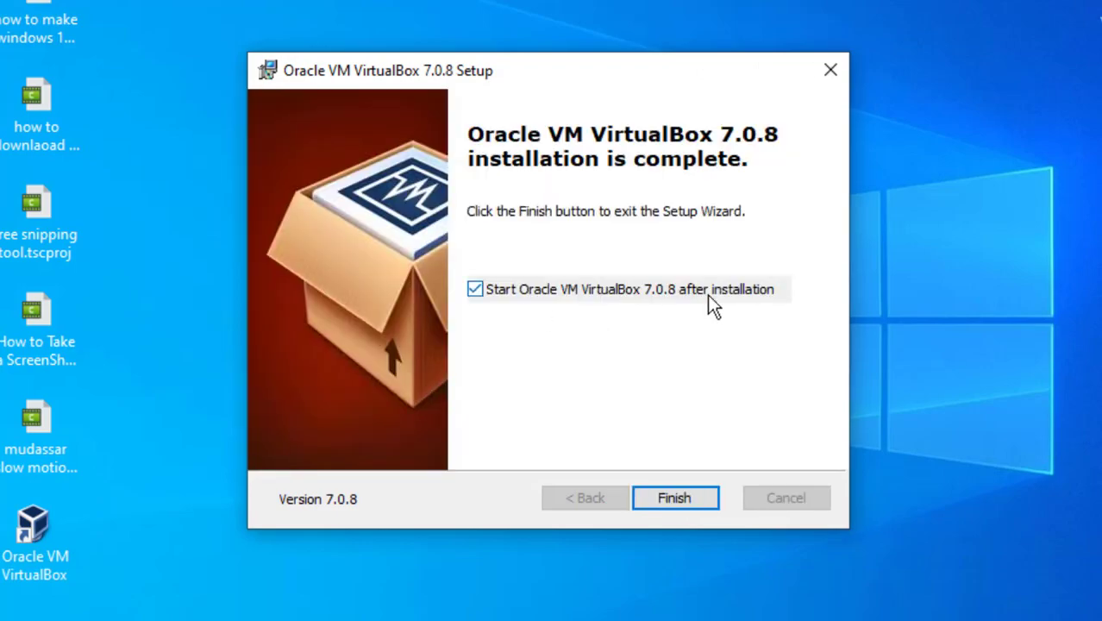
click(673, 497)
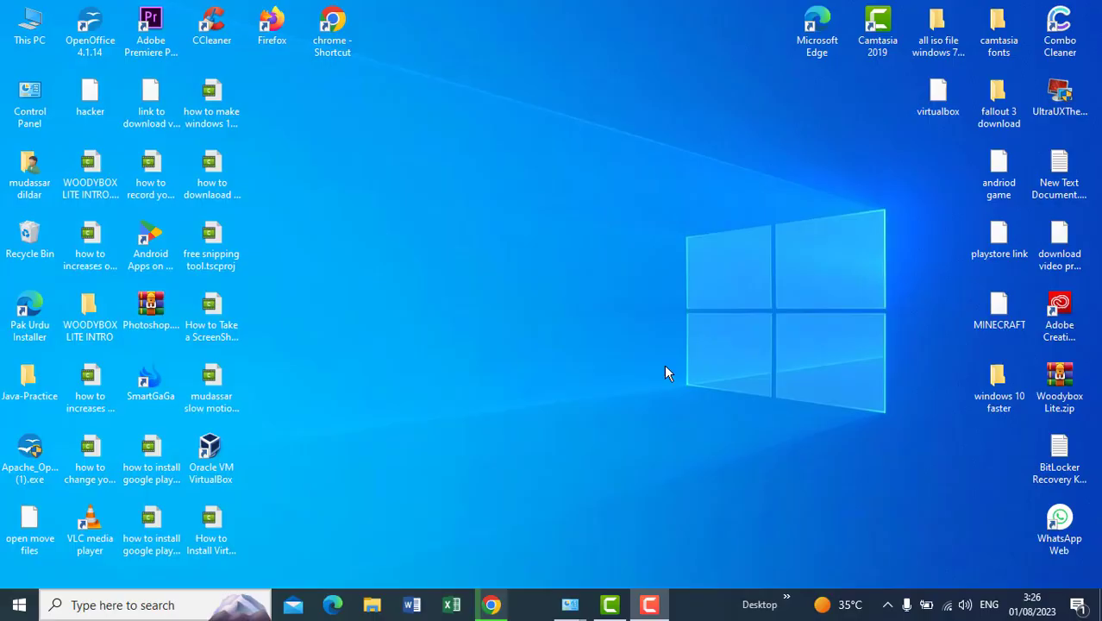
Open Chrome, search for "windows 10 iso files" and open Microsoft's Windows 10 disc image download page
double_click(331, 28)
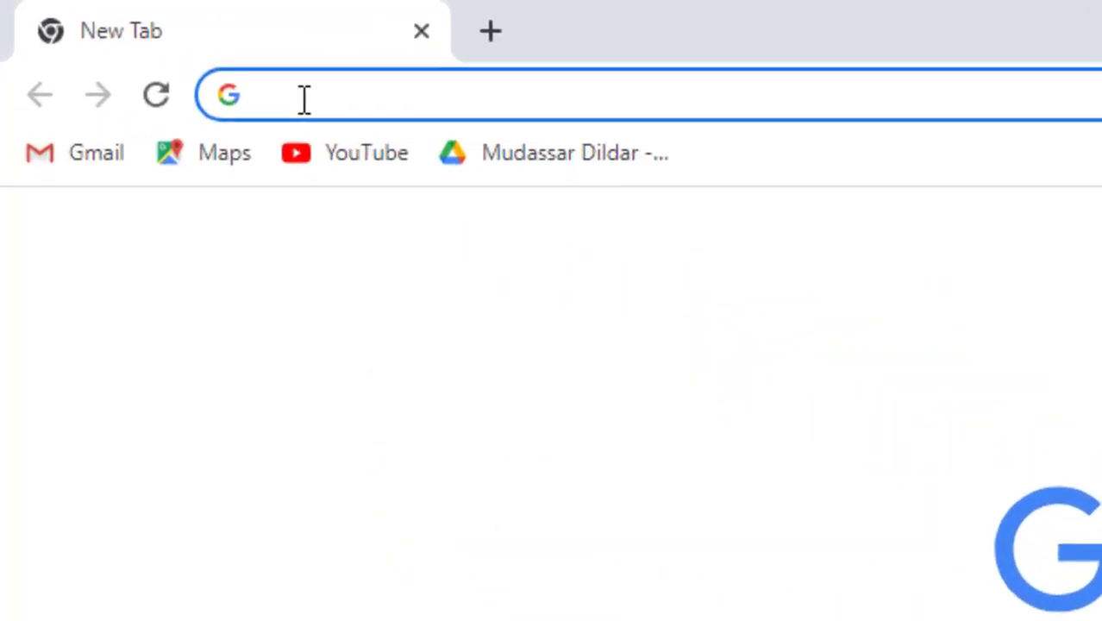
text(windows)
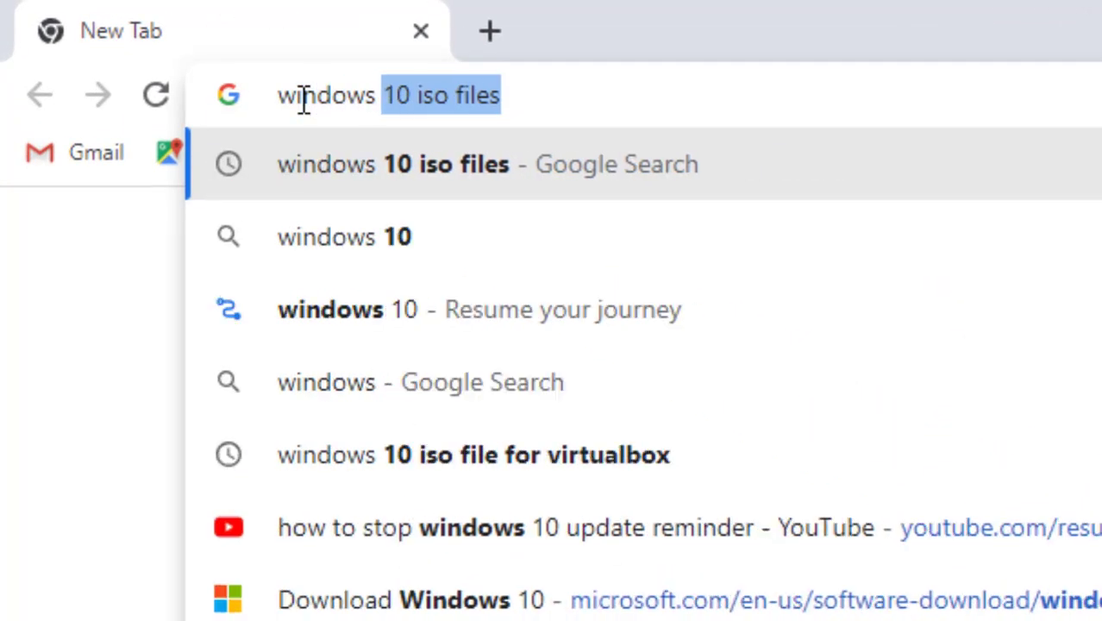
key(Return)
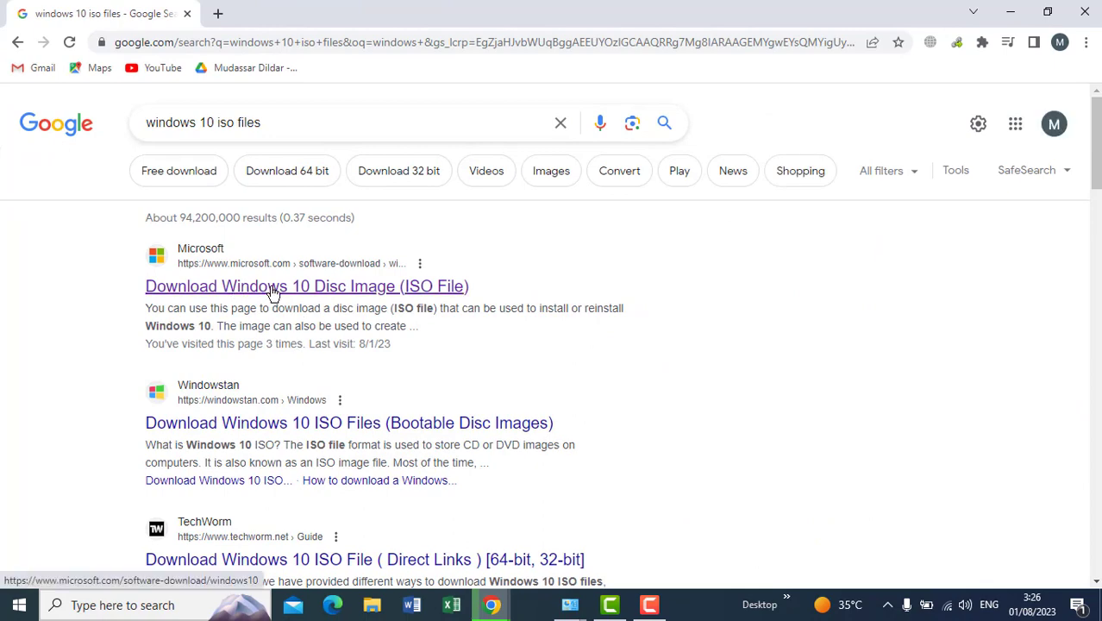
click(260, 291)
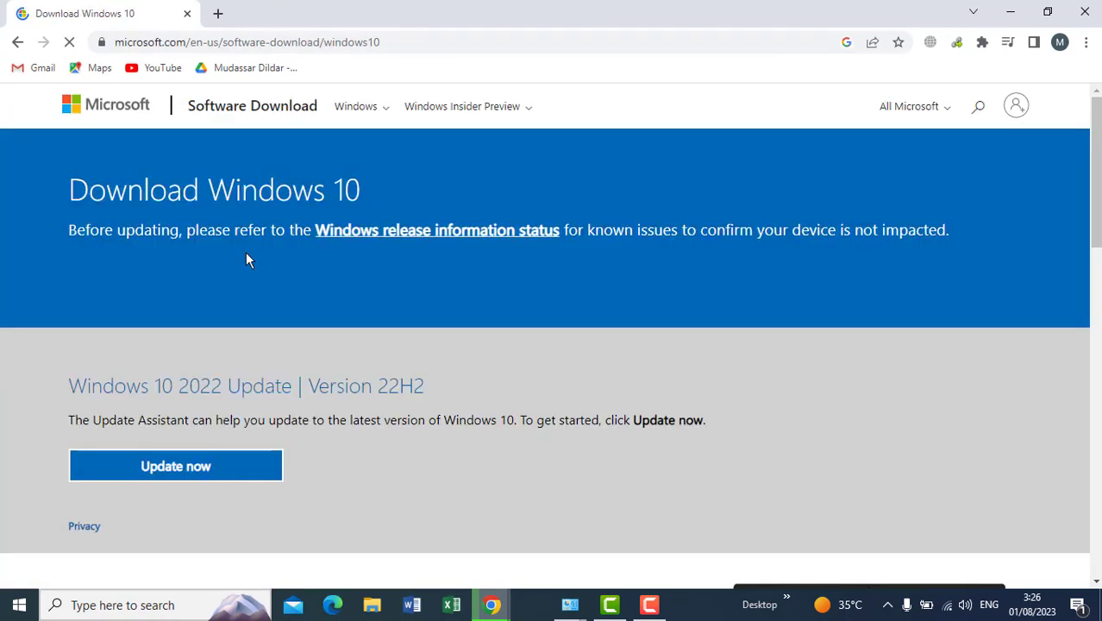
Download the Windows 10 media creation tool from the installation media section and run it
scroll(246, 258, down, 3)
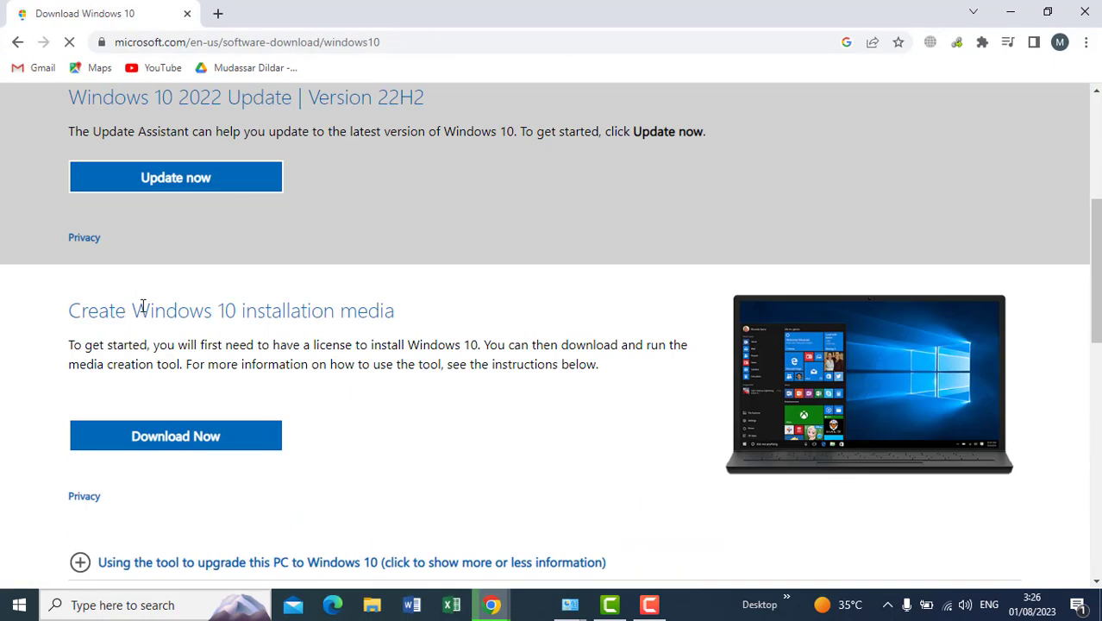
click(211, 441)
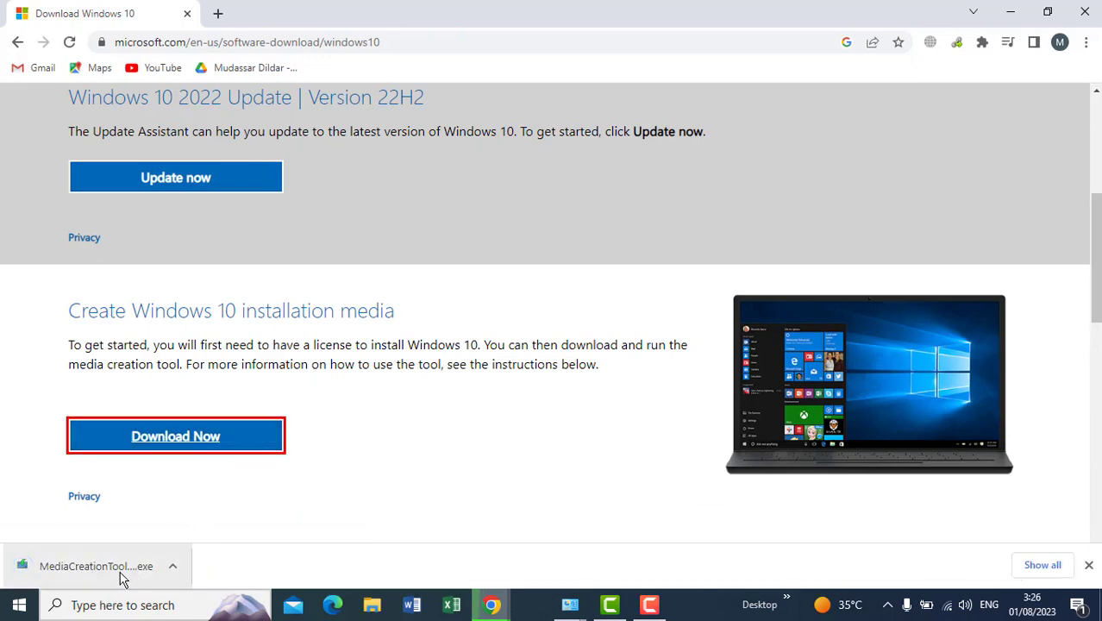
click(95, 565)
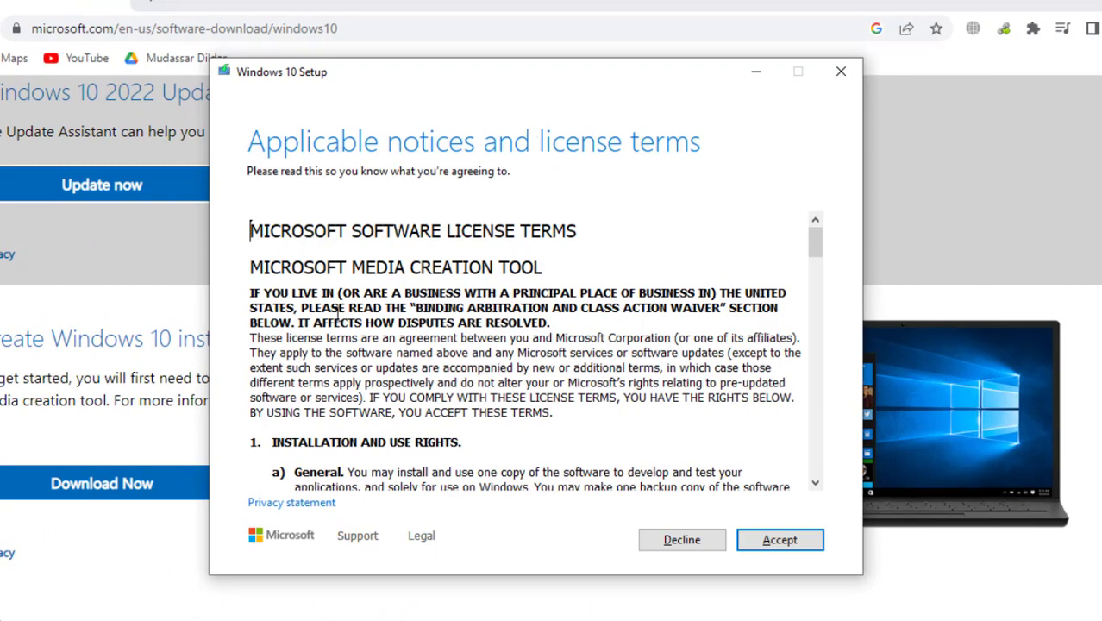
Accept the license terms and choose to create installation media for another PC
click(793, 541)
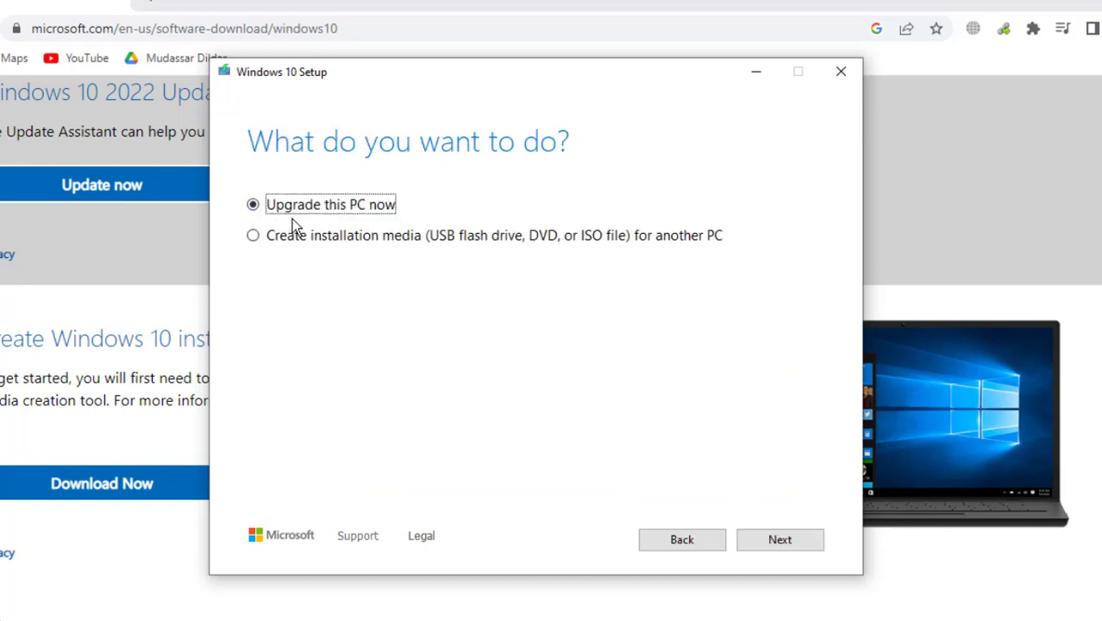
click(261, 241)
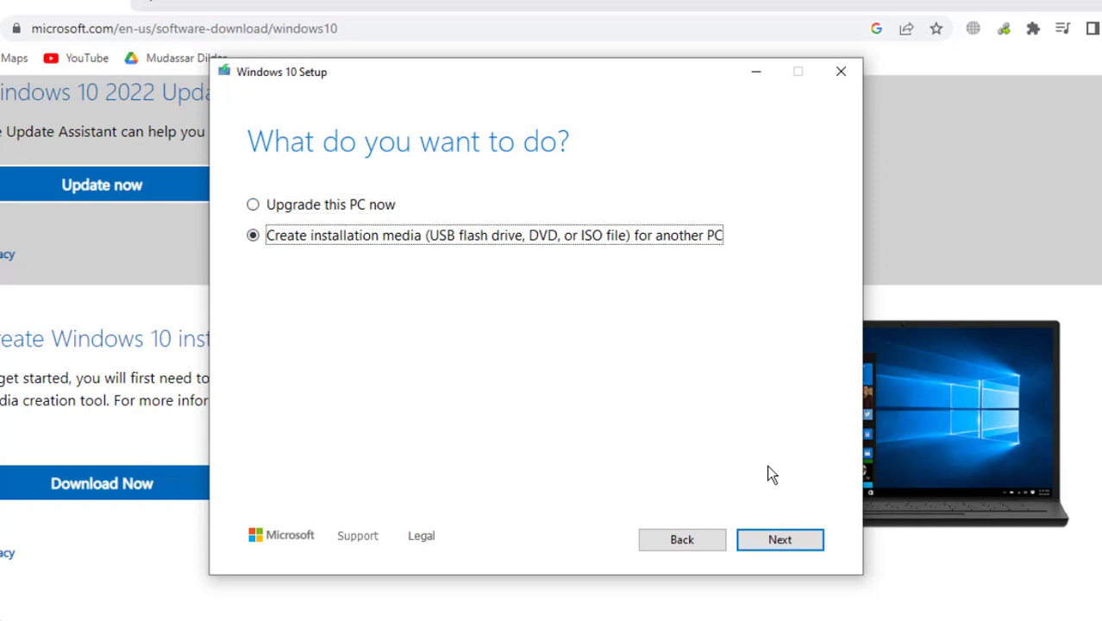
click(797, 543)
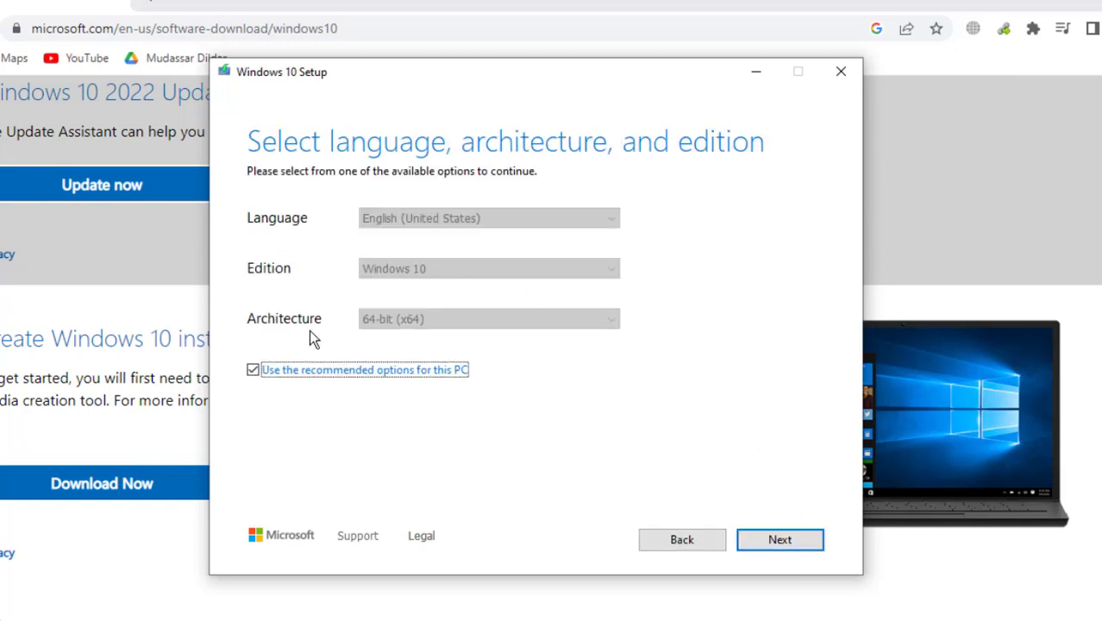
click(252, 370)
click(444, 319)
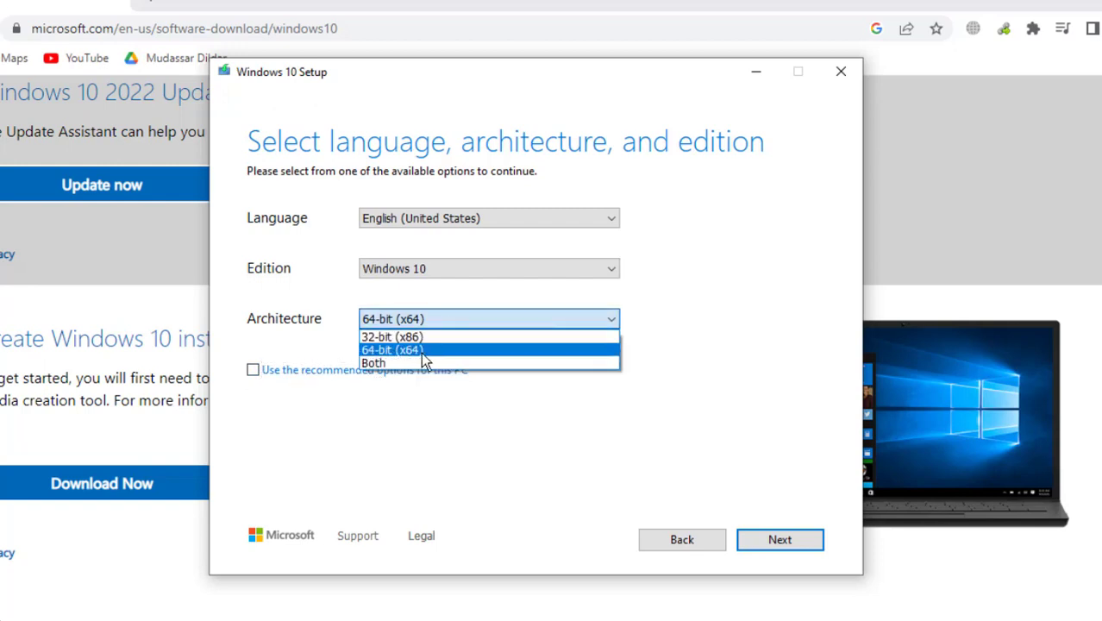
click(420, 350)
click(250, 371)
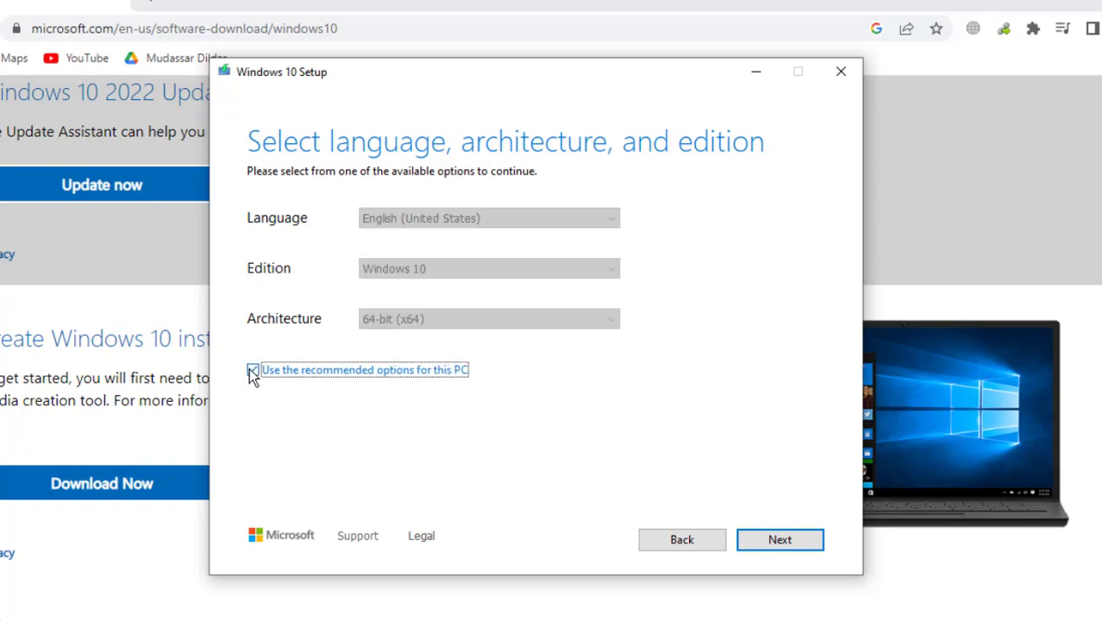
Accept the recommended options, choose ISO file as the media, and save it to the Desktop as "windows 10 iso files"
click(778, 545)
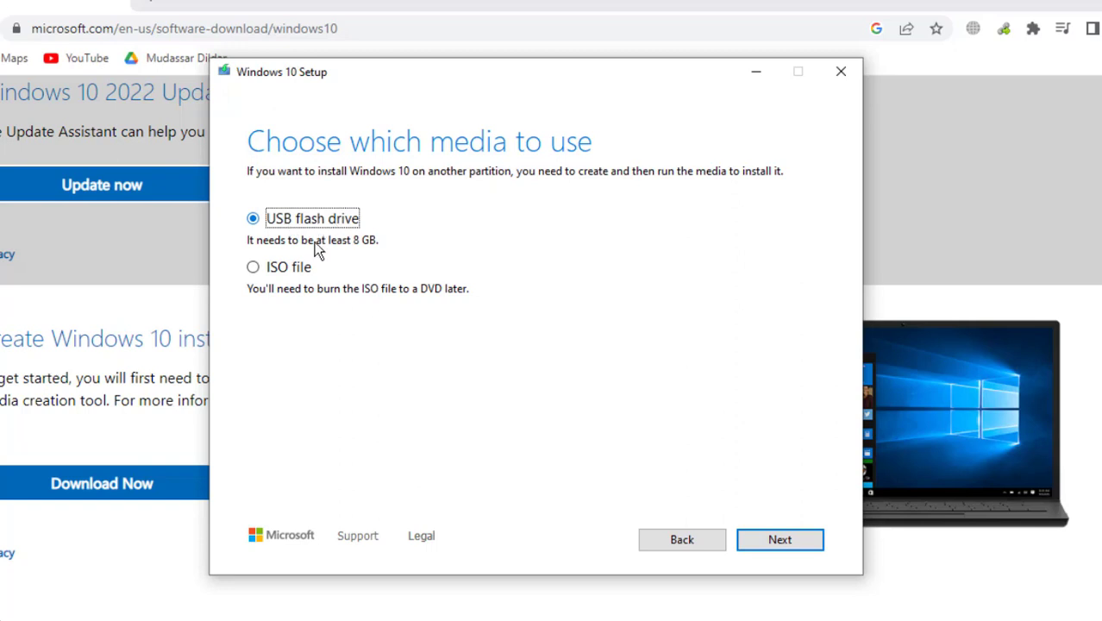
click(254, 268)
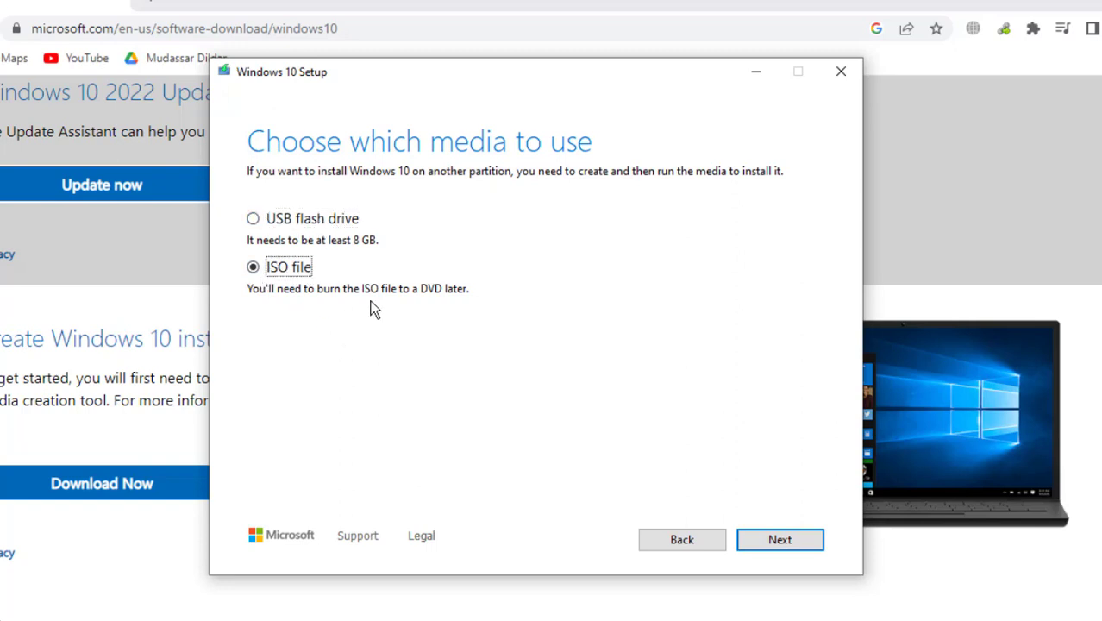
click(784, 544)
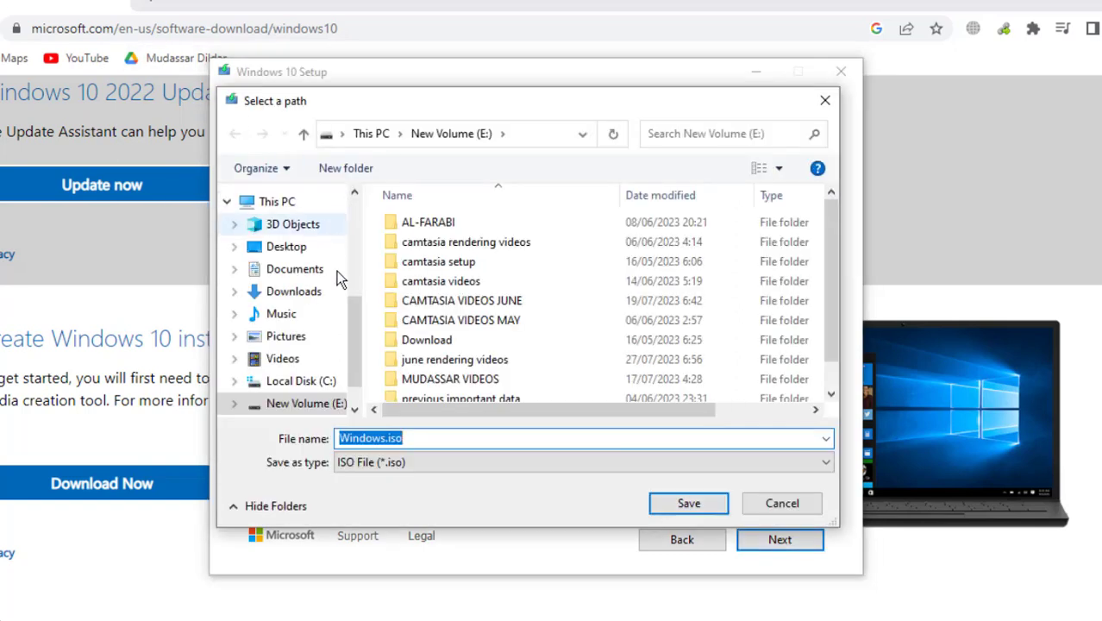
key(BackSpace)
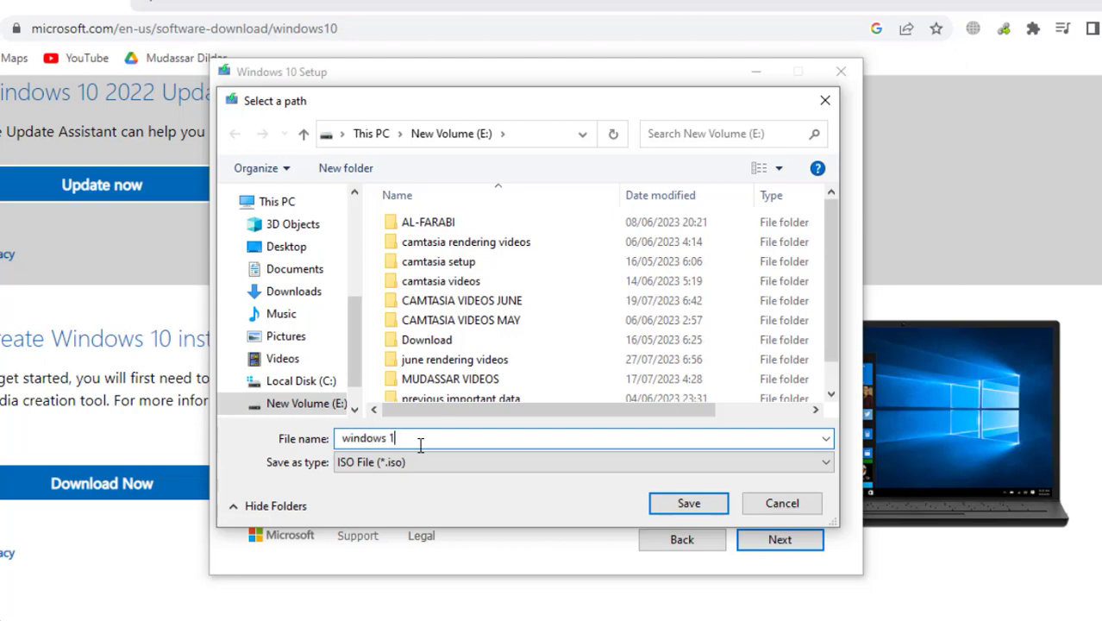
click(284, 248)
click(691, 505)
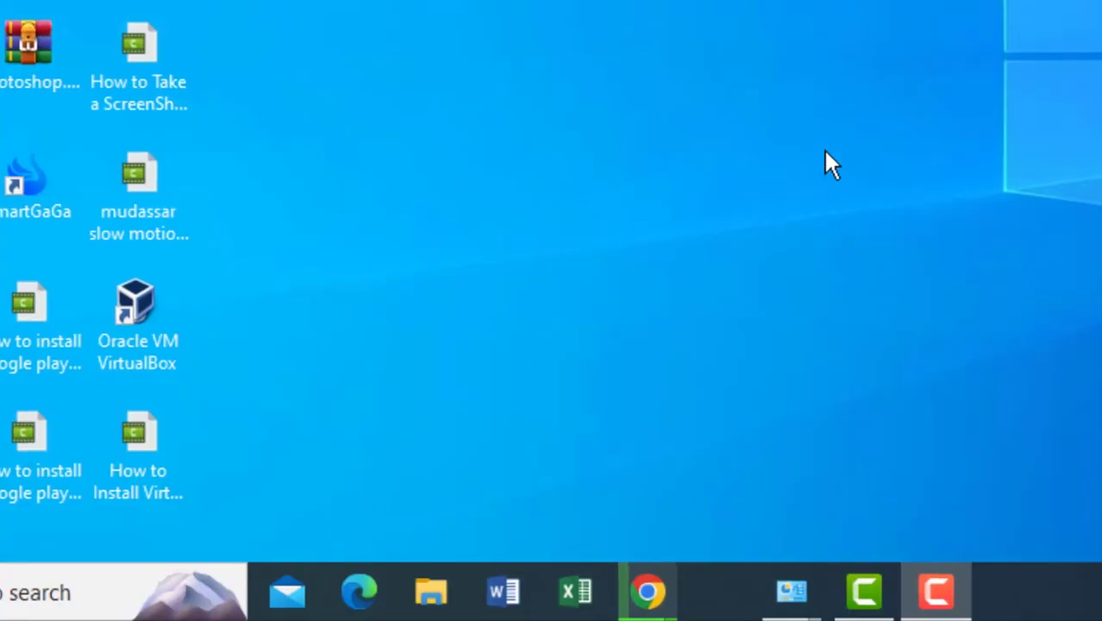
Open Oracle VM VirtualBox and start creating a new virtual machine named "Windows"
double_click(152, 296)
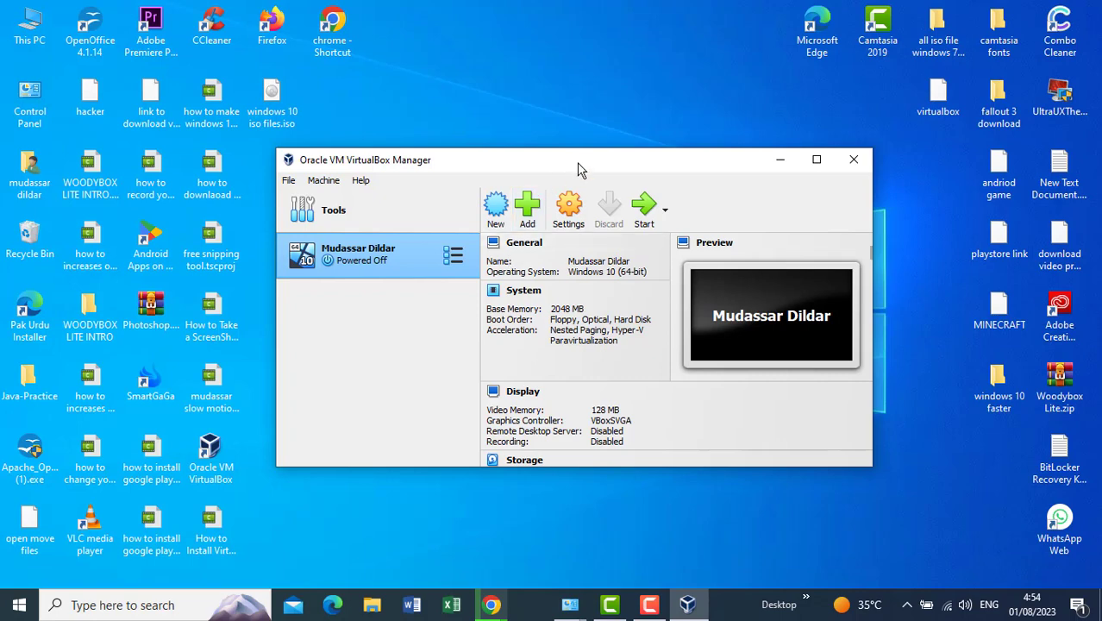
drag(578, 164, 581, 147)
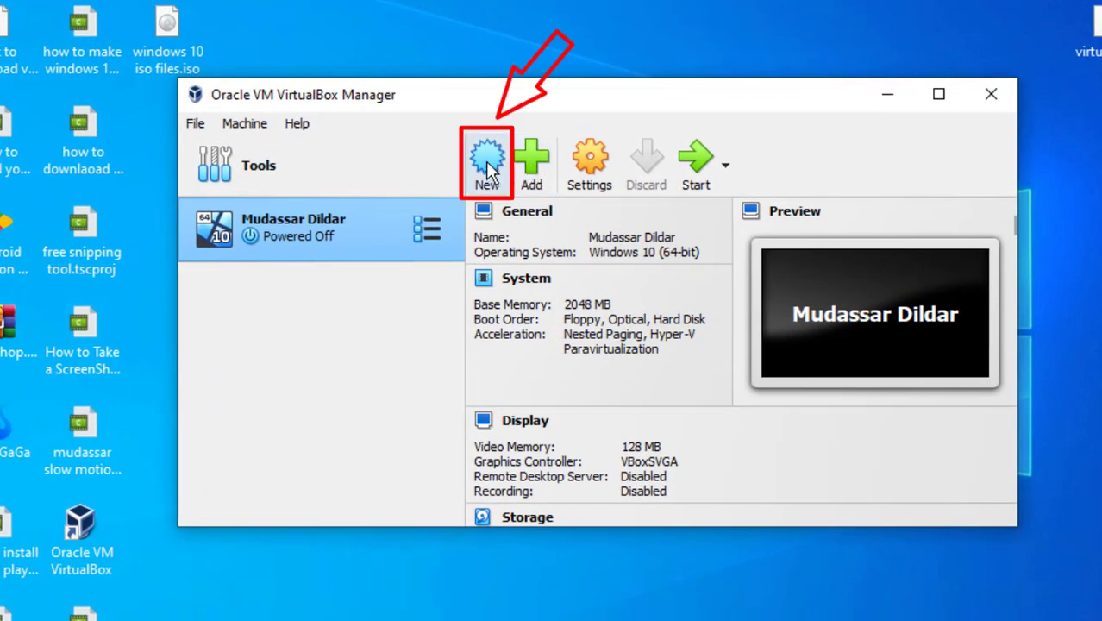
click(484, 161)
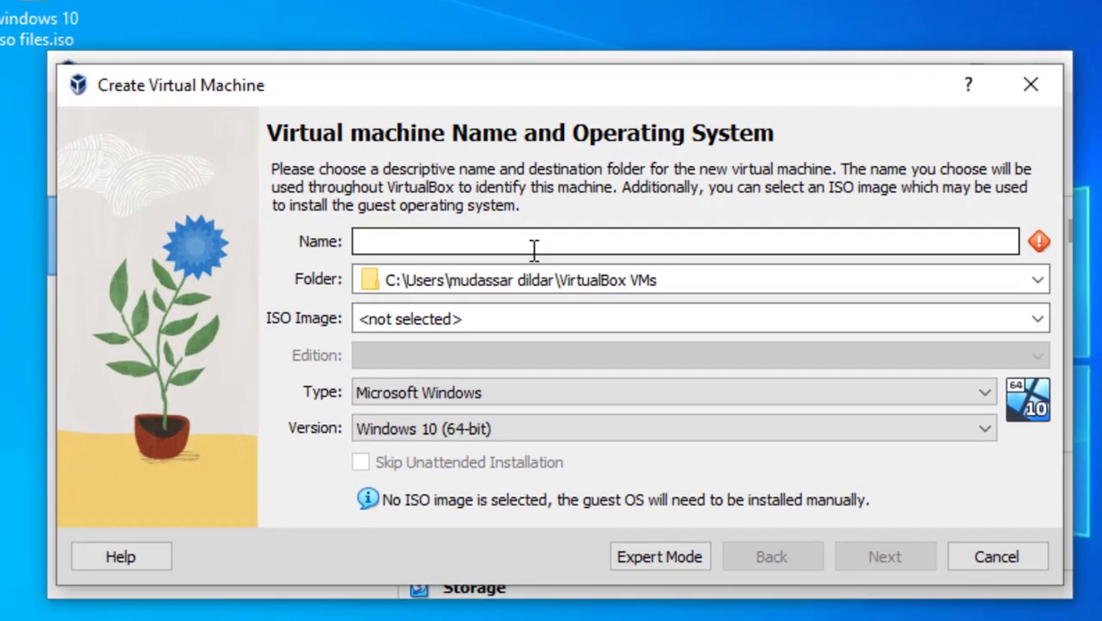
text(Windows)
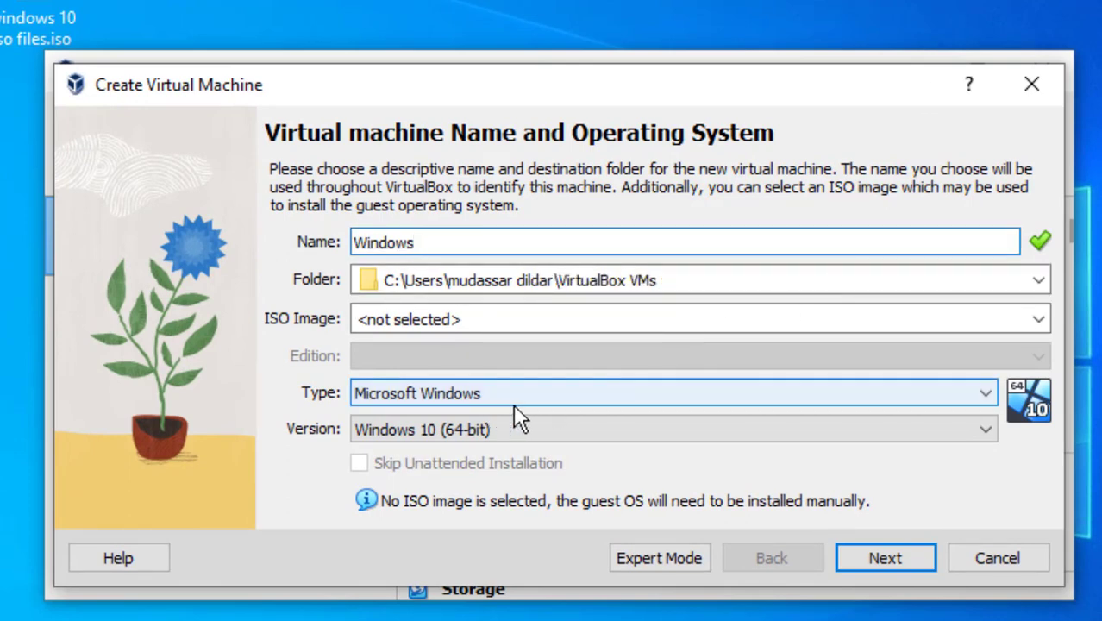
Set the new machine's type to Microsoft Windows and its version to Windows 10 (64-bit)
click(658, 400)
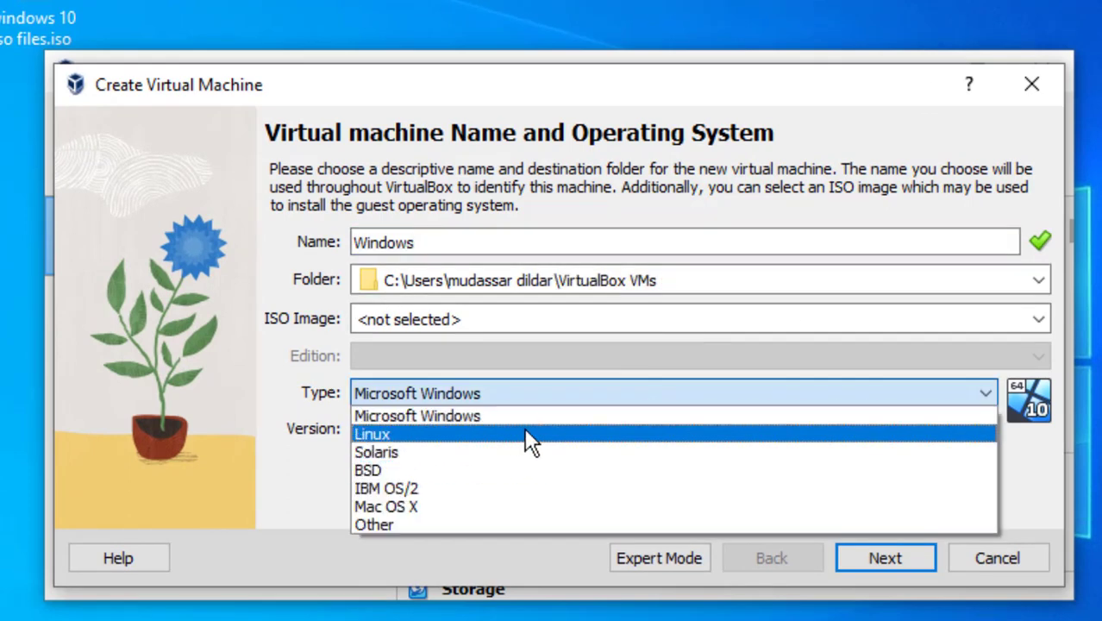
click(543, 414)
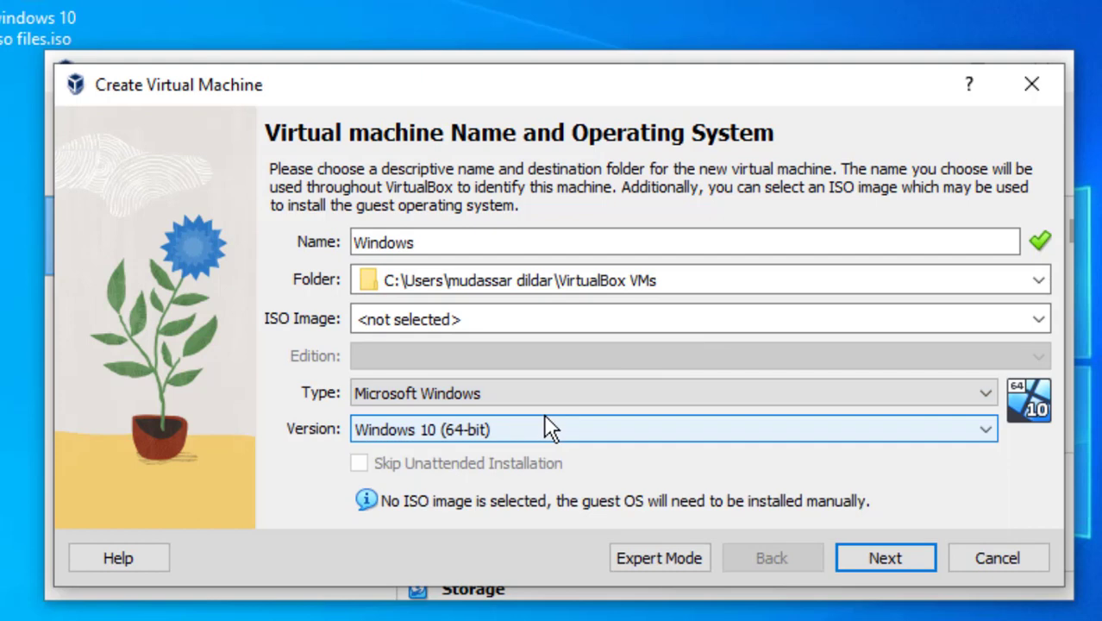
click(977, 429)
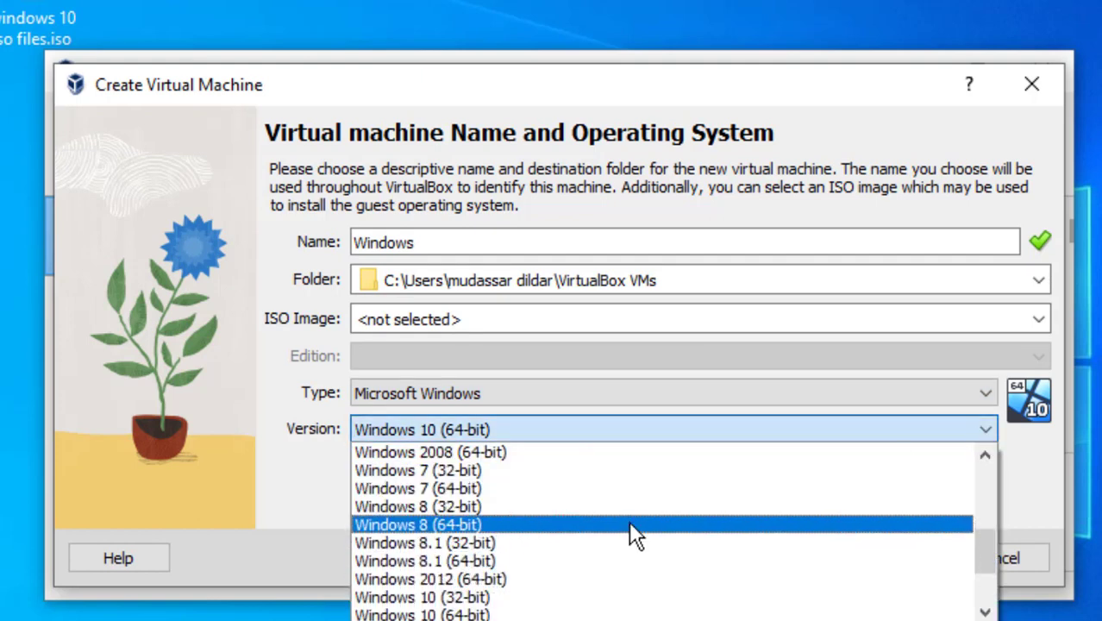
click(407, 614)
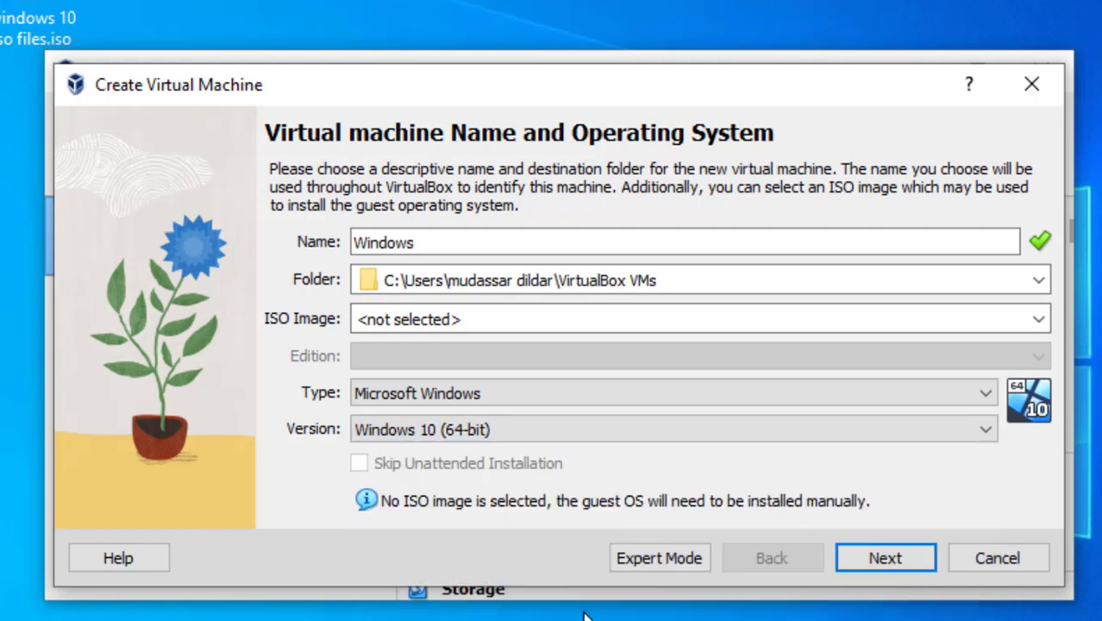
Choose "windows 10 iso files.iso" from the Desktop as the ISO image and continue to the unattended install setup
click(1041, 315)
click(487, 367)
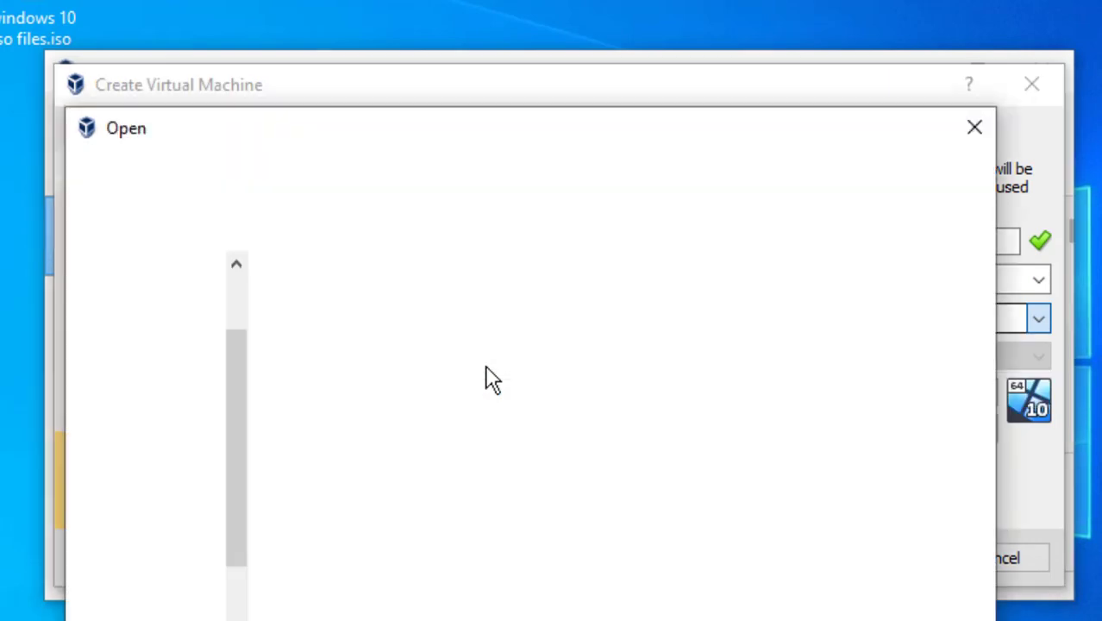
scroll(320, 523, right, 2)
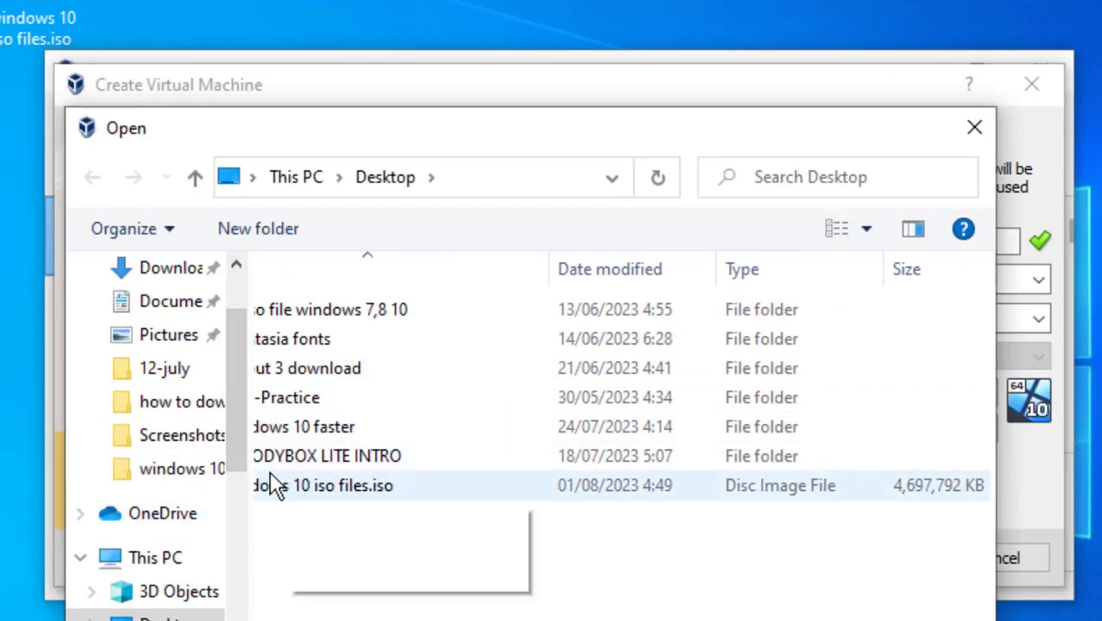
scroll(375, 478, left, 2)
scroll(147, 370, up, 1)
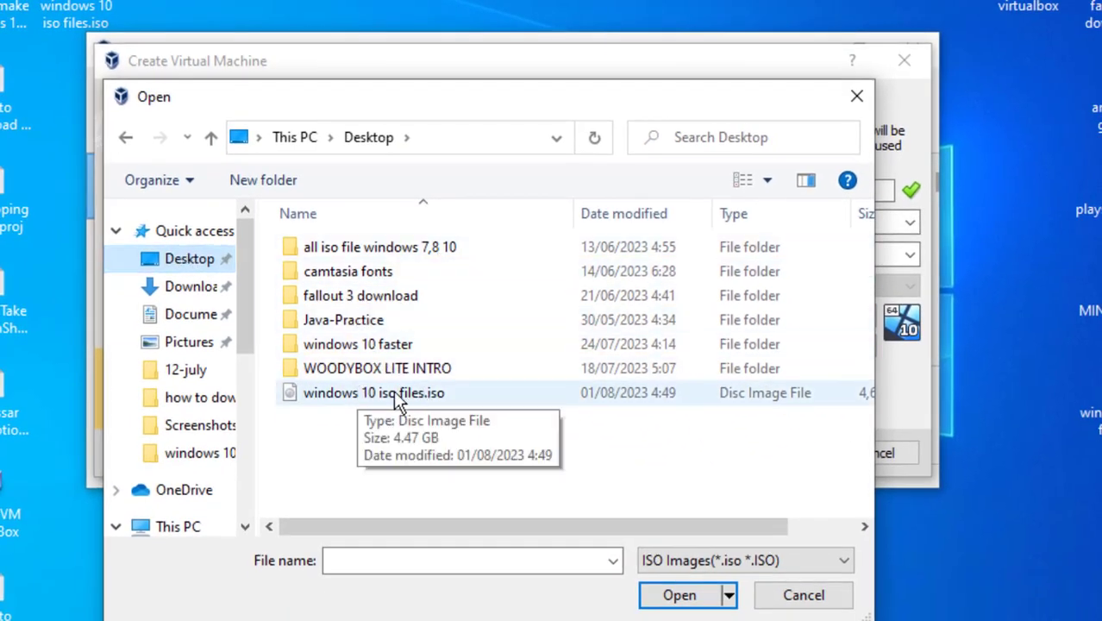
click(393, 393)
click(679, 595)
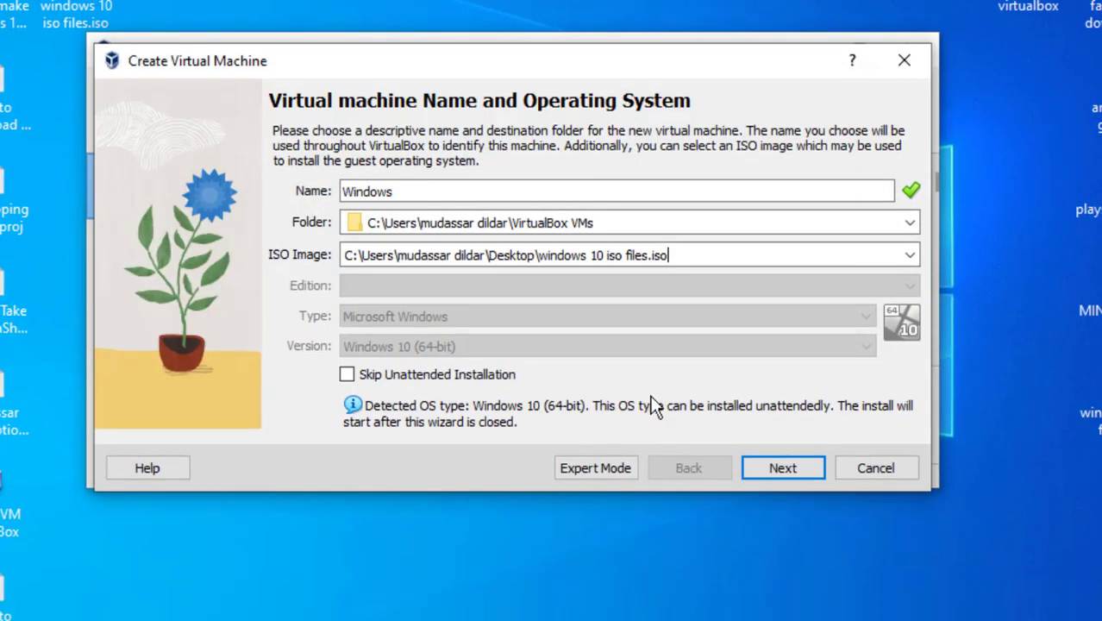
click(782, 472)
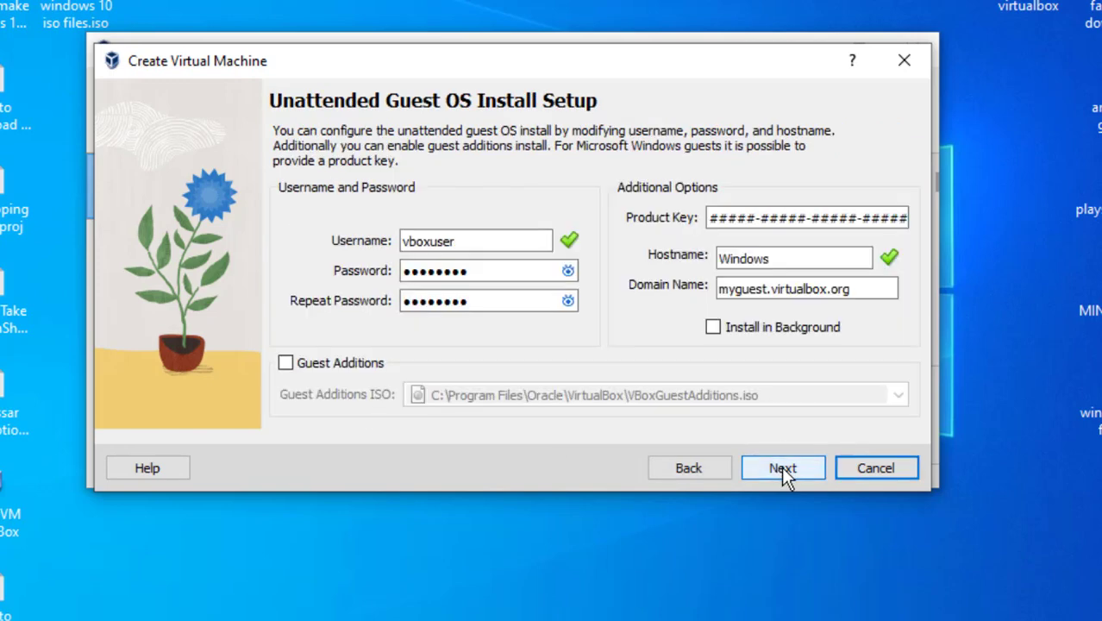
Keep the default username, password and additional options for the unattended guest OS install
click(567, 271)
click(566, 273)
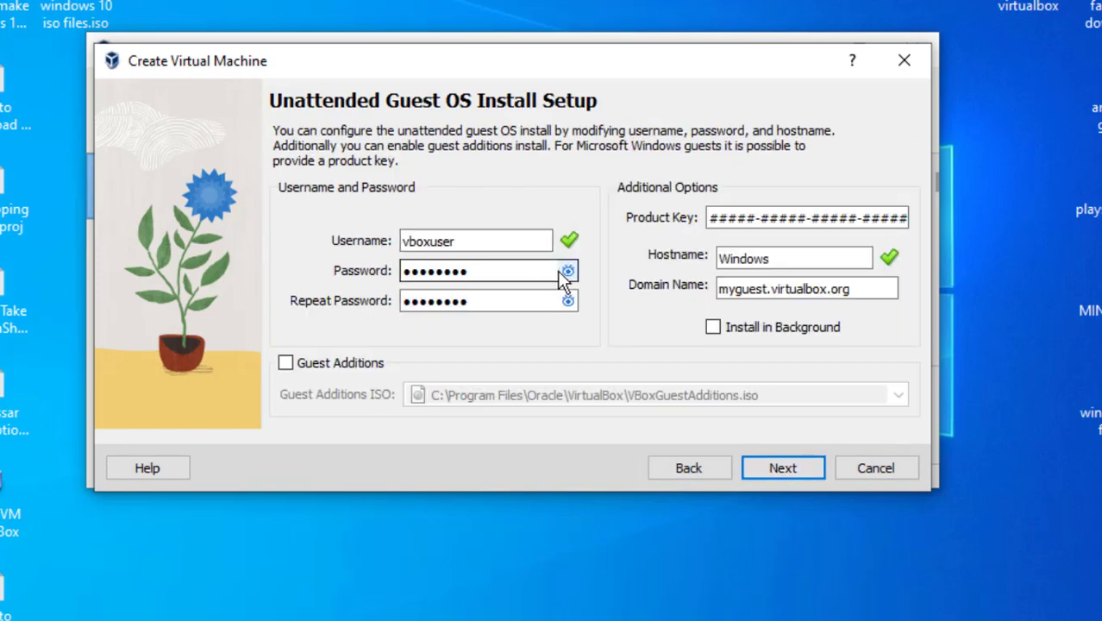
click(786, 467)
Accept 2048 MB of base memory with 1 CPU, and create a new 50.00 GB virtual hard disk
drag(521, 67, 662, 355)
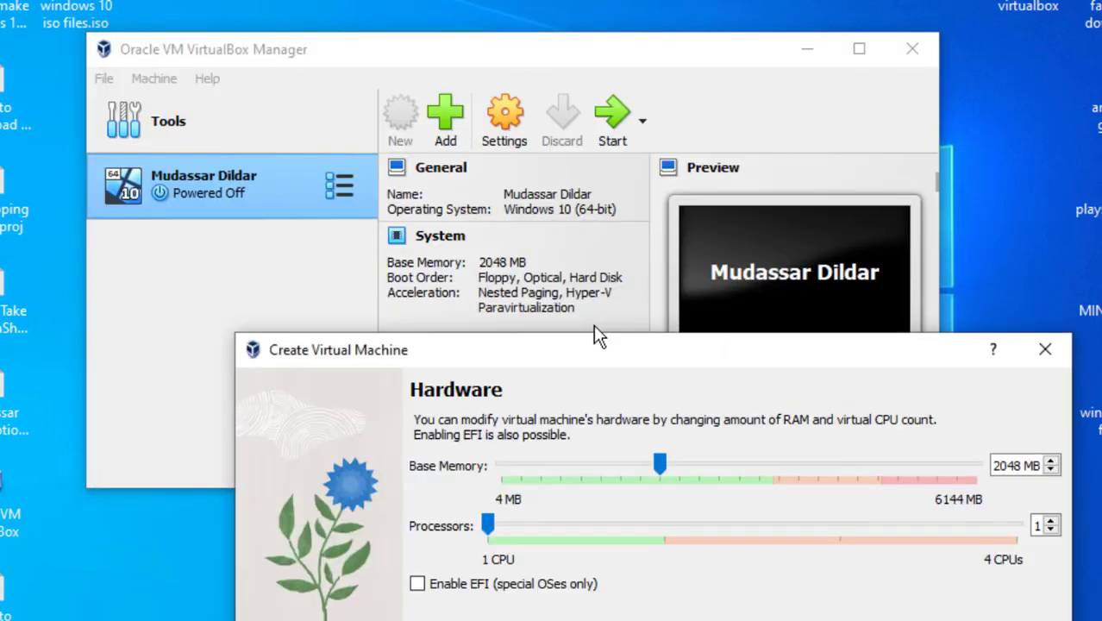
drag(687, 362, 549, 61)
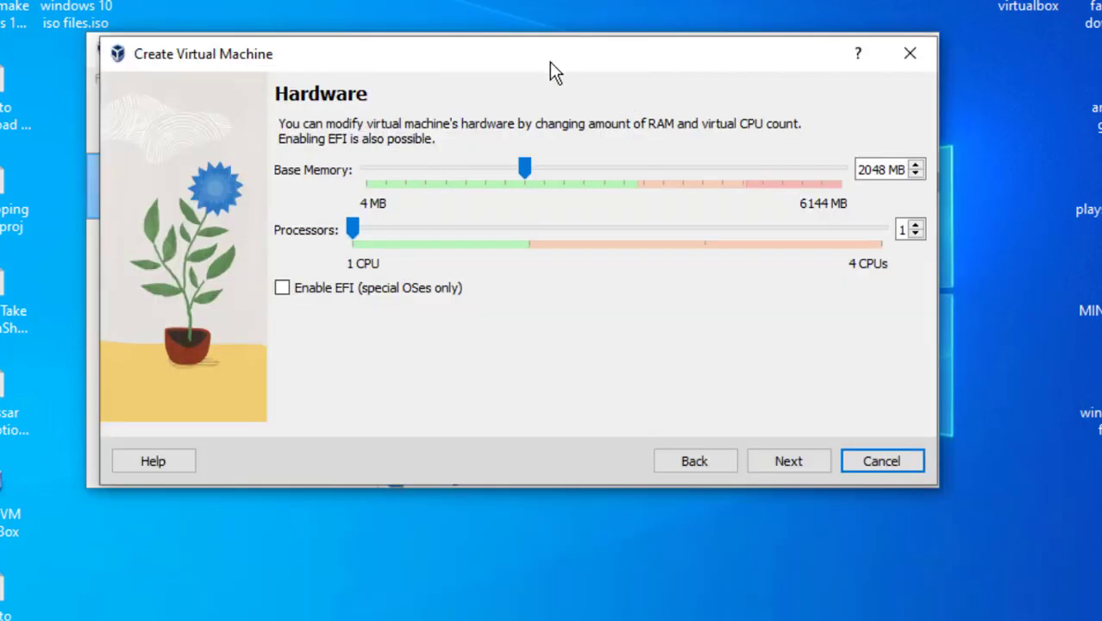
click(798, 464)
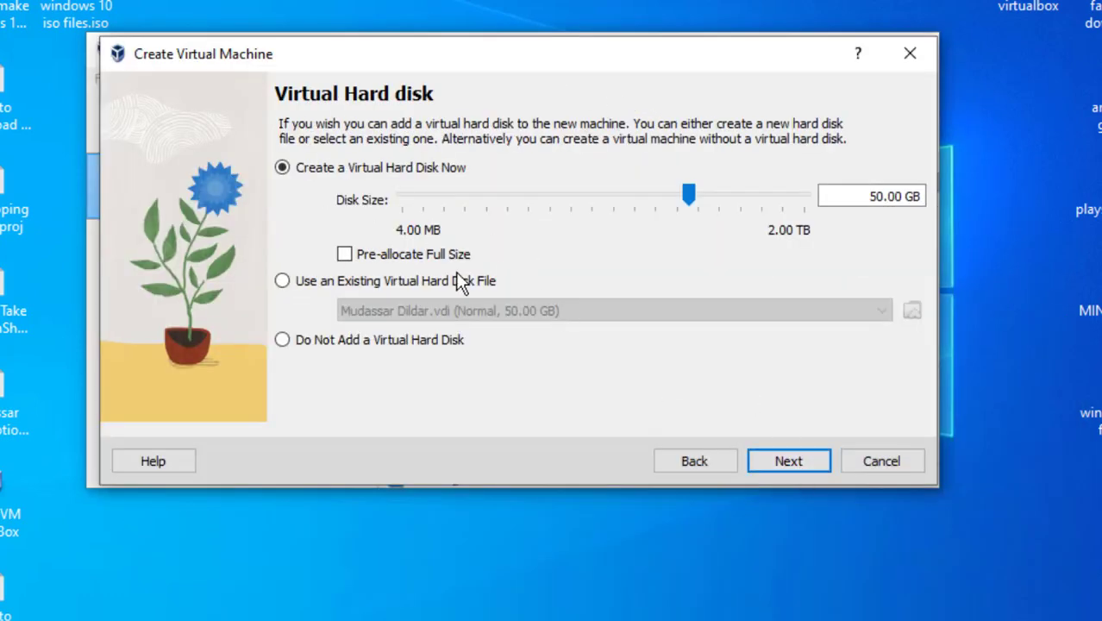
click(791, 464)
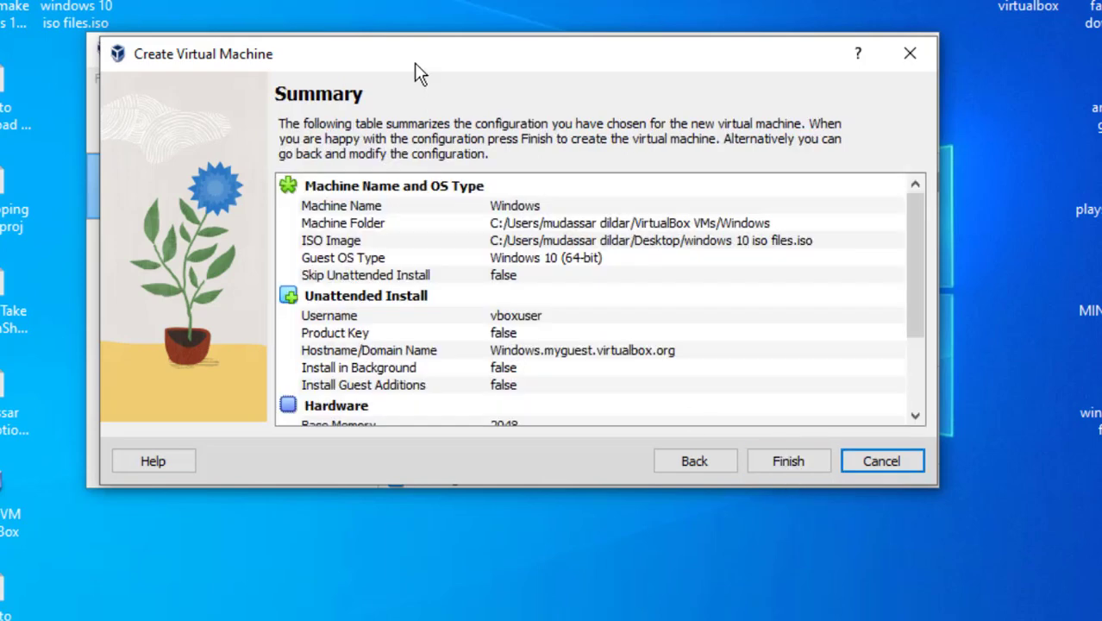
Review the configuration summary and finish creating the virtual machine
scroll(417, 245, down, 3)
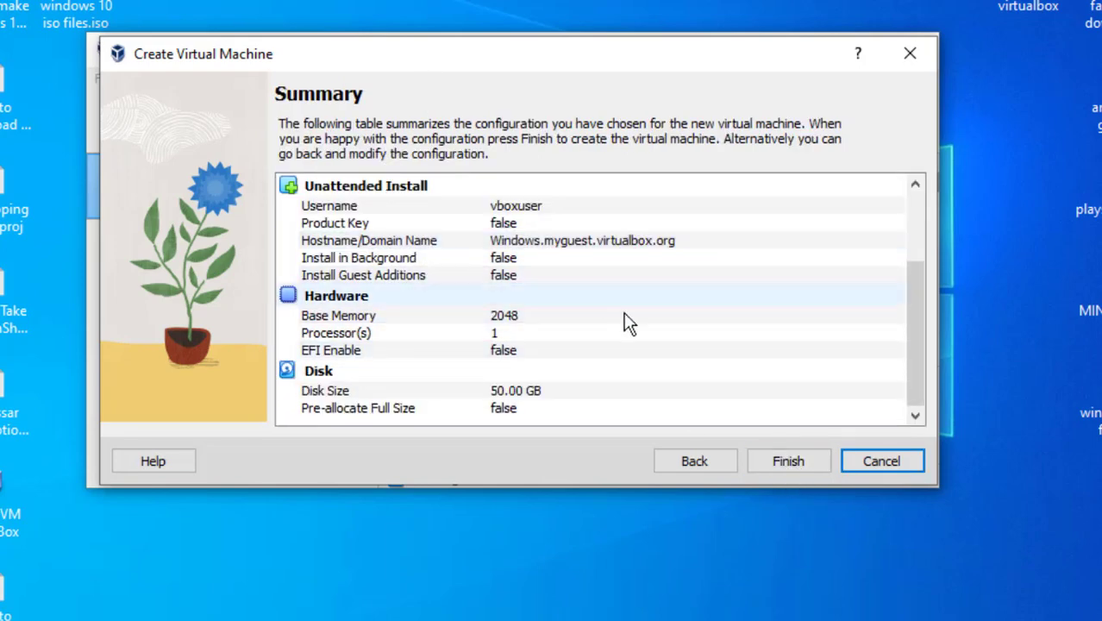
scroll(708, 344, up, 3)
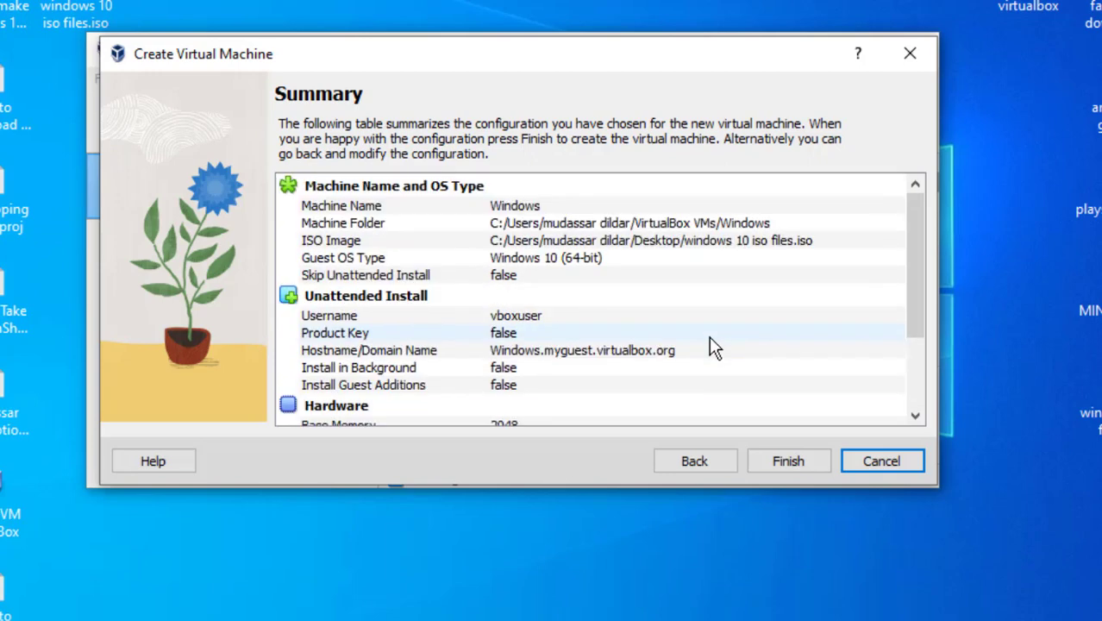
click(799, 458)
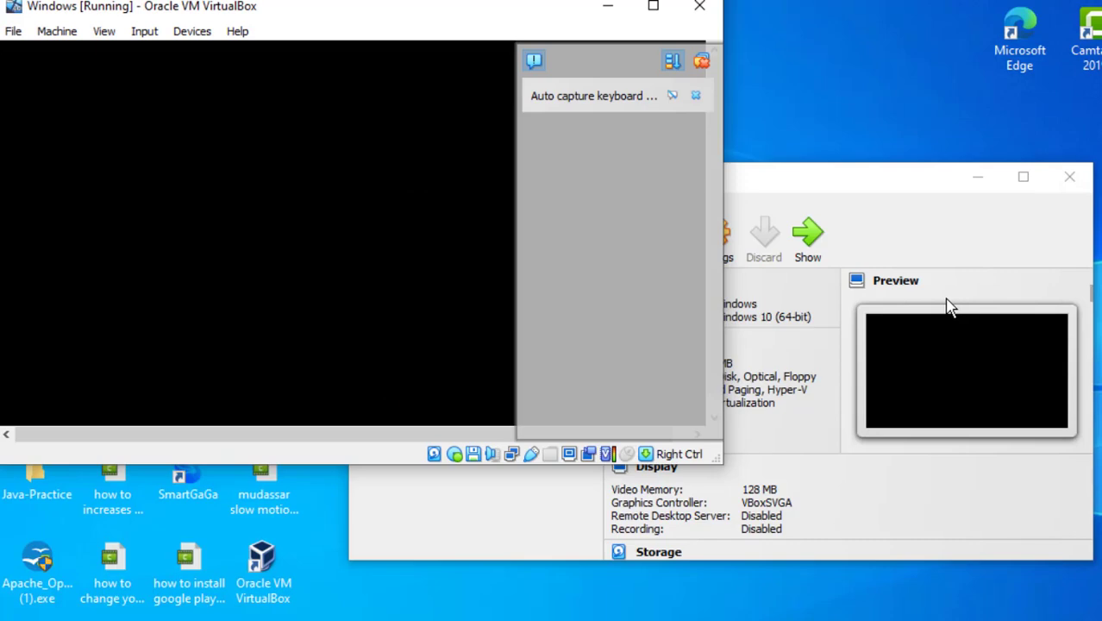
Reposition the running virtual machine's window and let the guest capture the mouse and keyboard
drag(413, 9, 480, 79)
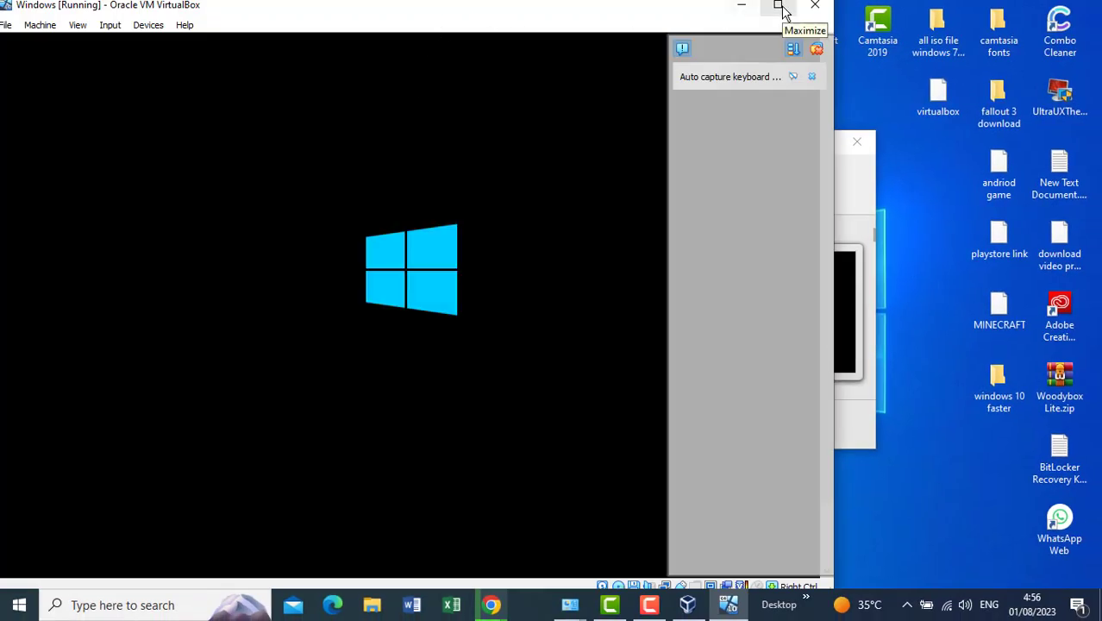
click(780, 9)
click(1045, 7)
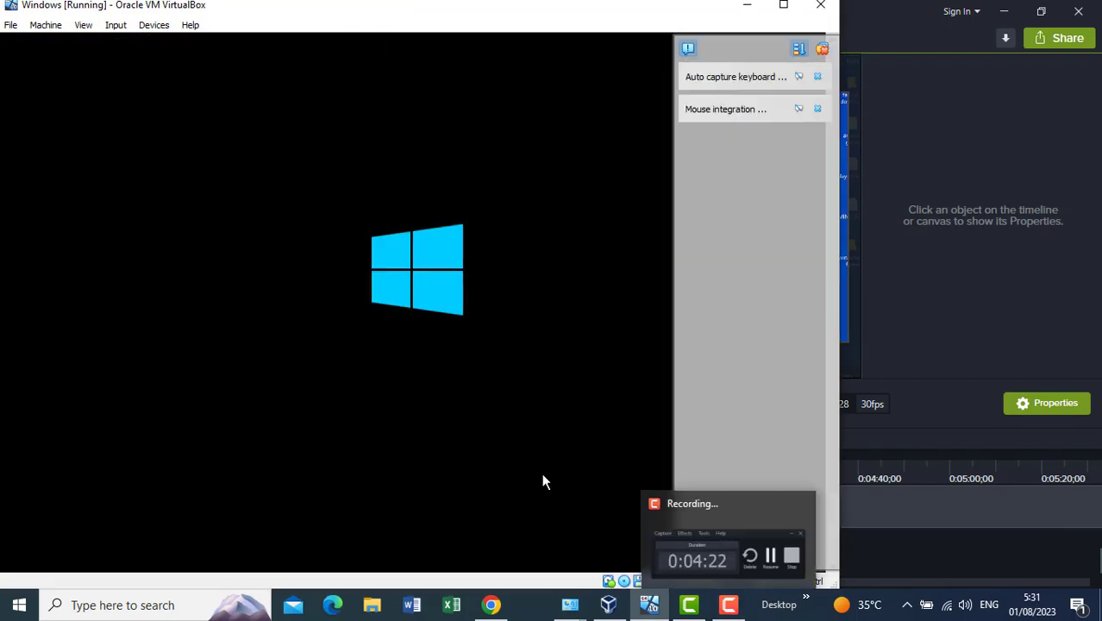
click(543, 480)
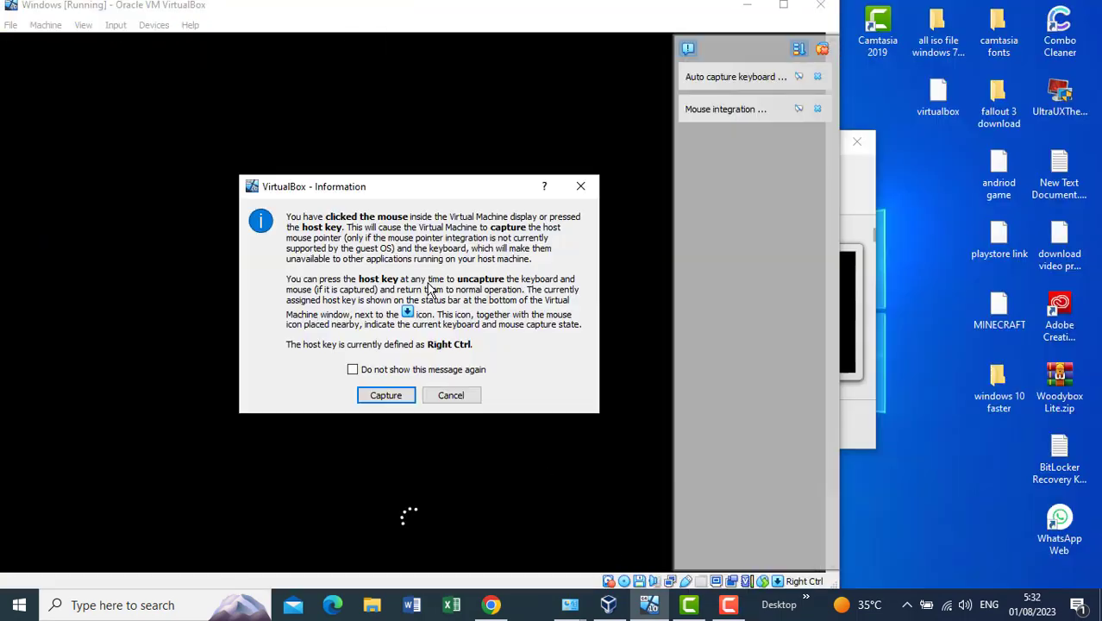
click(389, 394)
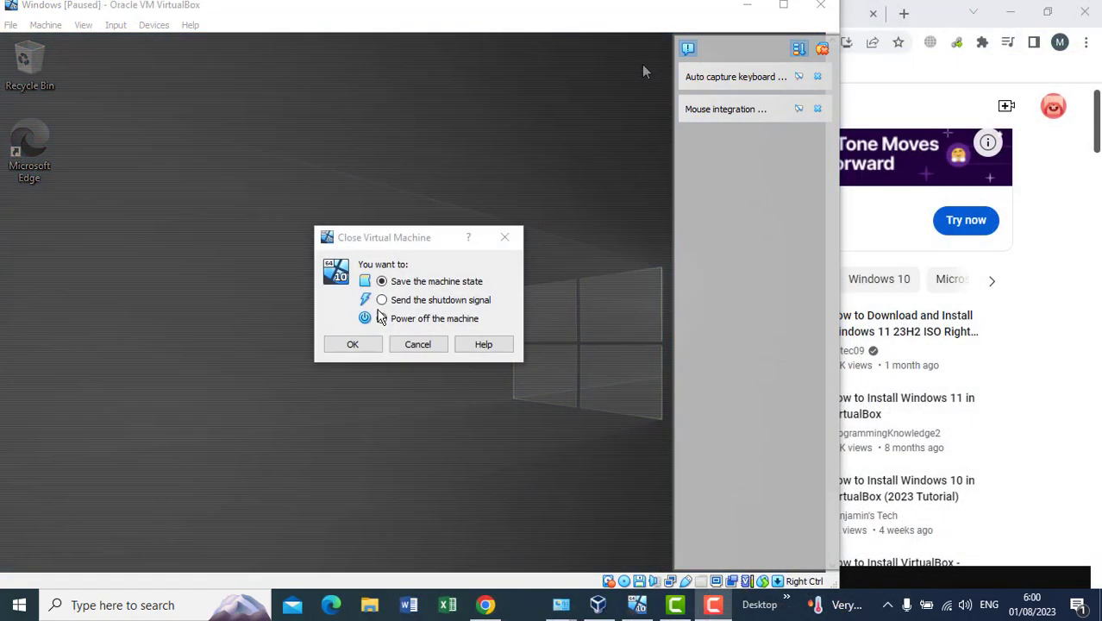
Close the Windows virtual machine by powering it off
click(381, 318)
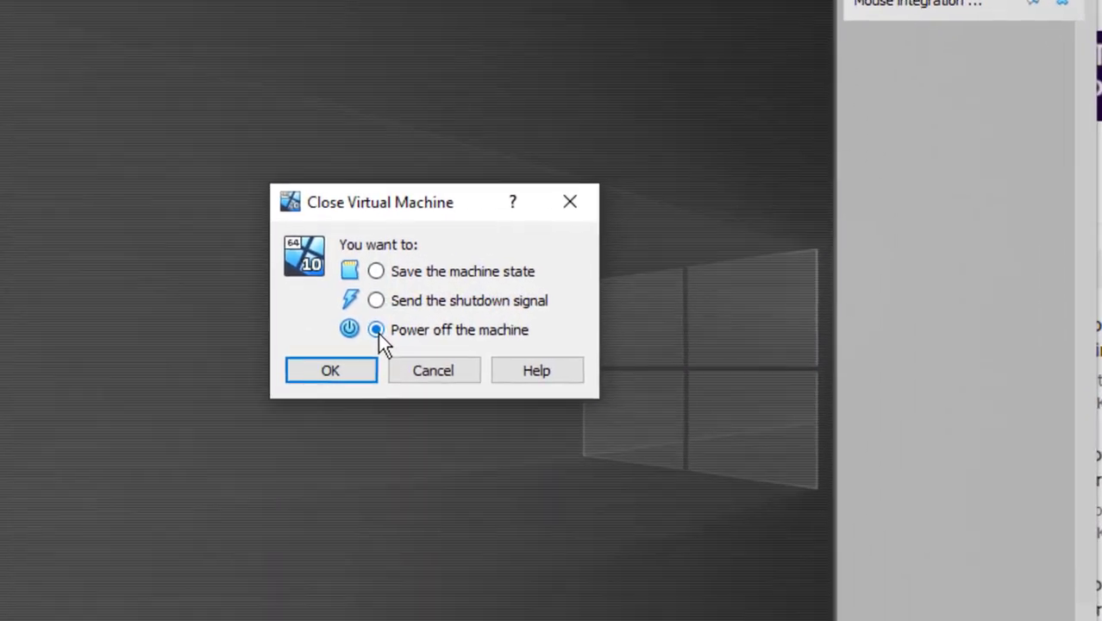
click(329, 376)
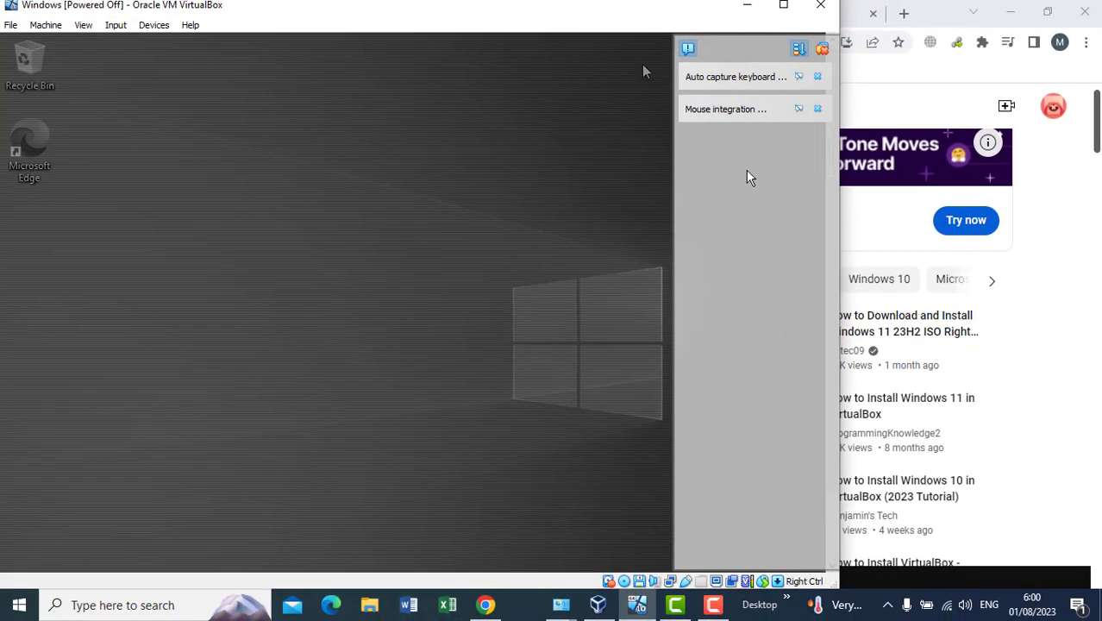